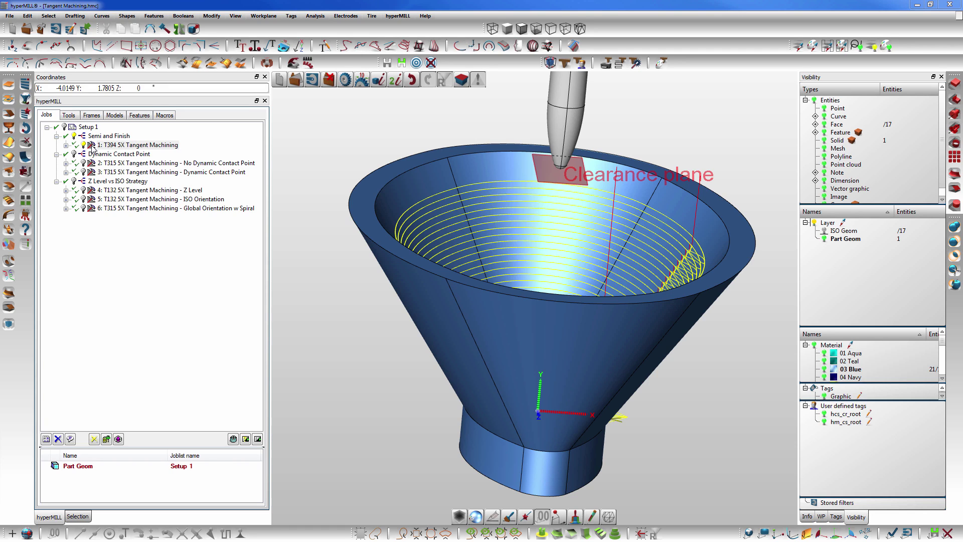
Step: Open job 1, T394 5X Tangent Machining, and review its semi path allowance setting
double_click(92, 146)
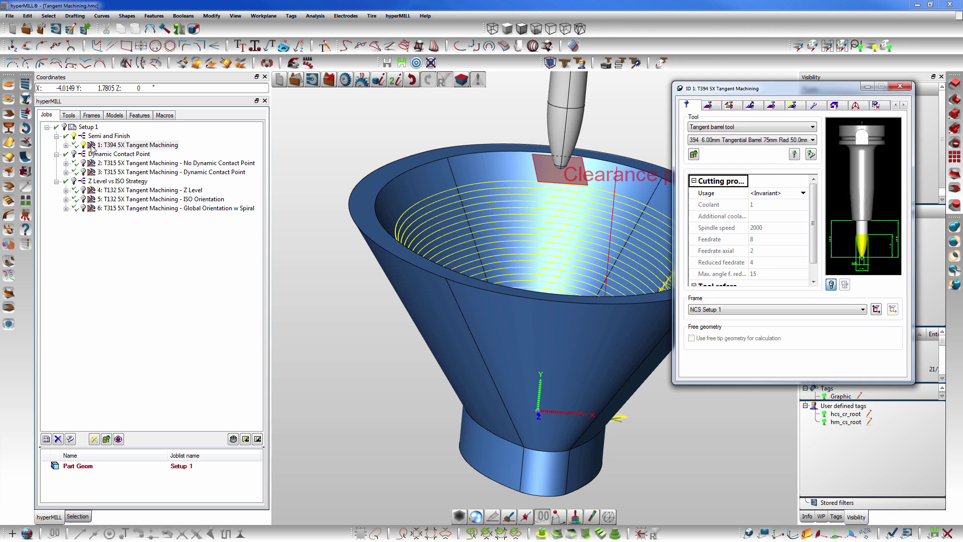
left_click(731, 105)
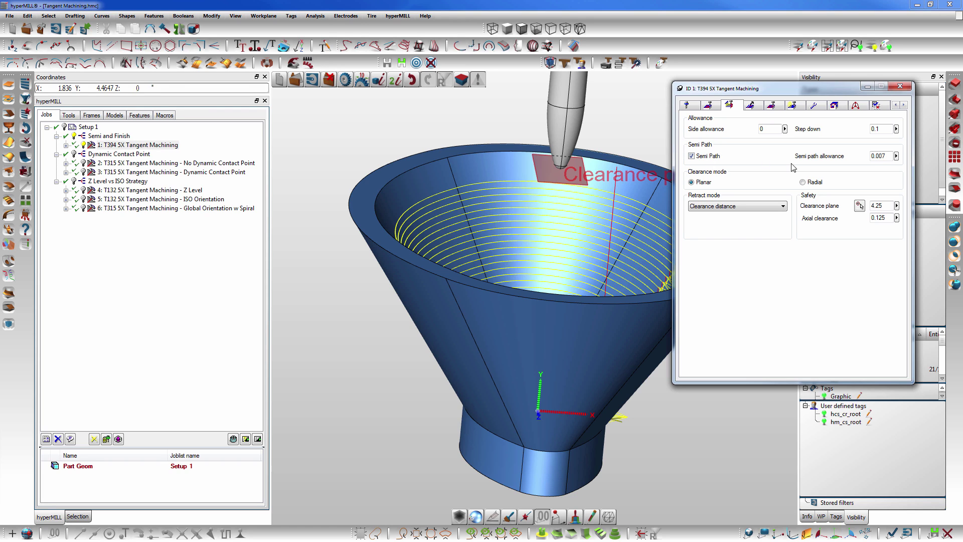
double_click(879, 157)
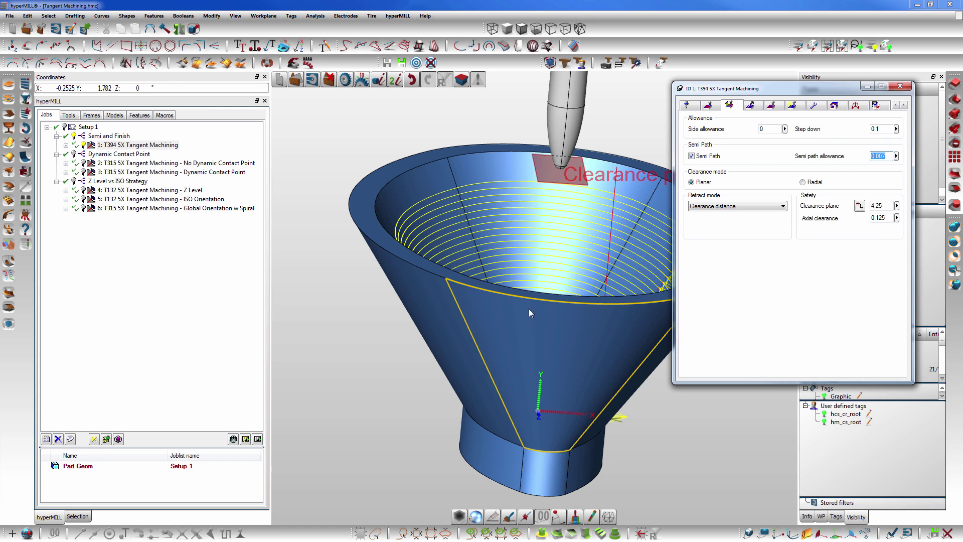
Step: Examine the paired semi-finish and finish passes of job 1's toolpath on the cone's inner wall
middle_click_drag(583, 272, 494, 265)
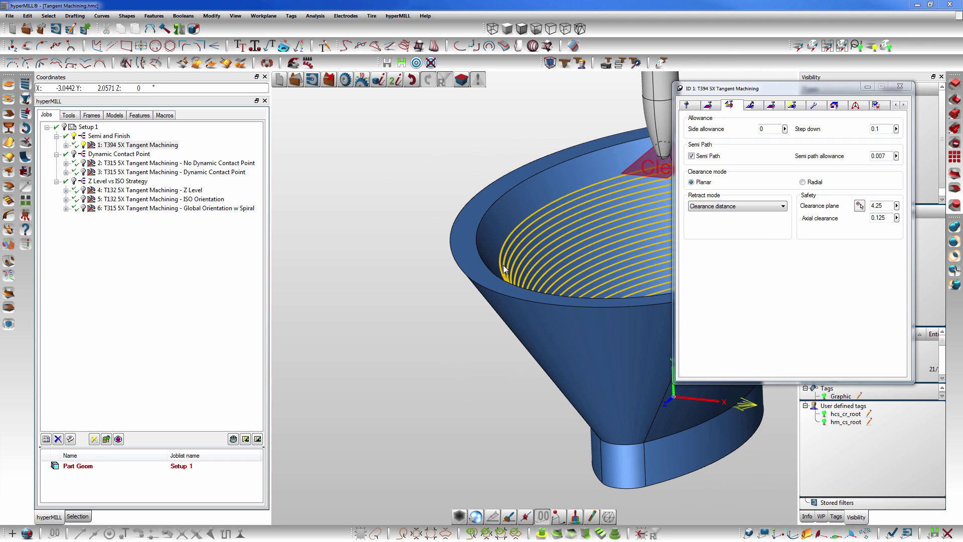
scroll(502, 263, "up", 10)
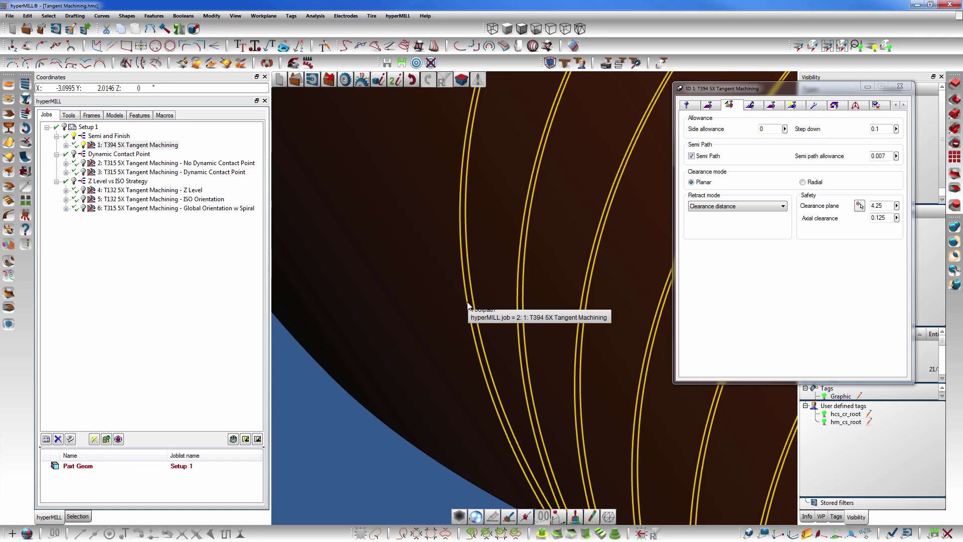
scroll(421, 376, "down", 10)
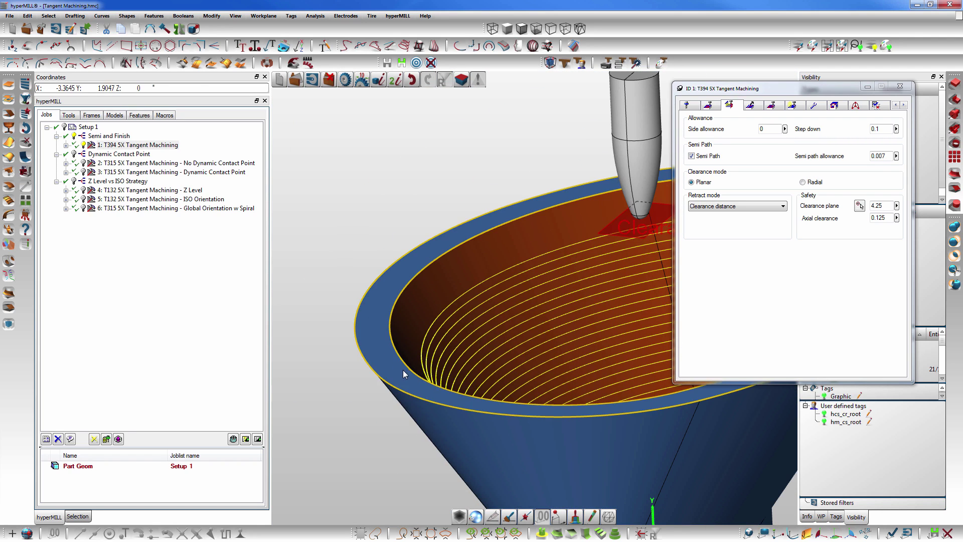
middle_click_drag(402, 369, 438, 351)
scroll(438, 361, "down", 3)
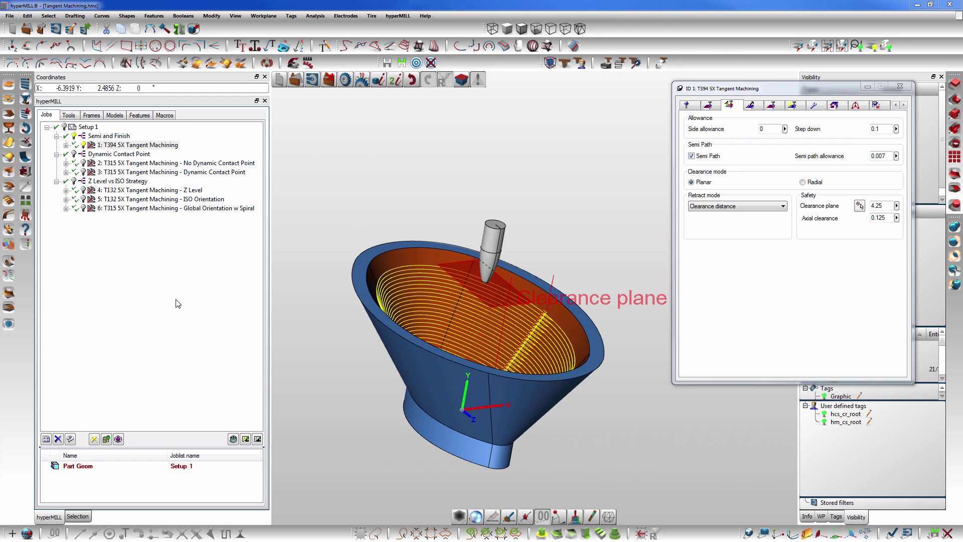
Step: Play the internal simulation of job 1 on the cone's inner wall, close it and hide the job's toolpath
left_click(121, 307)
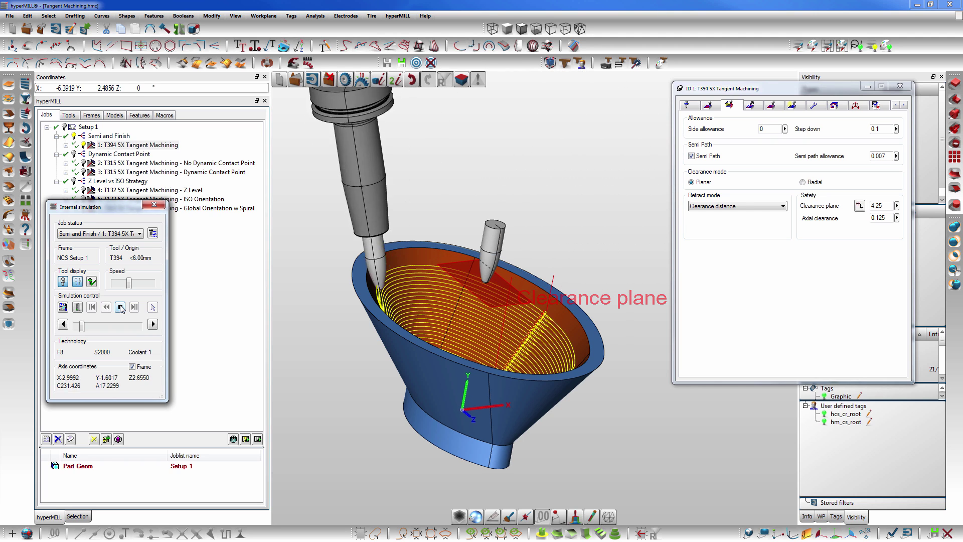
left_click(154, 206)
left_click(84, 147)
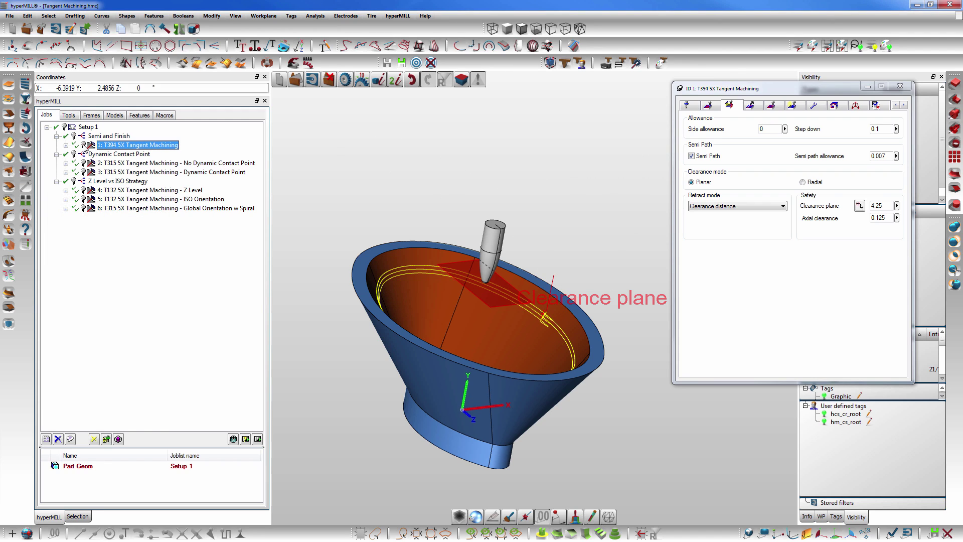
Step: Open job 2, No Dynamic Contact Point, show its toolpath and review the contact parameter in its tilt settings
left_click(92, 164)
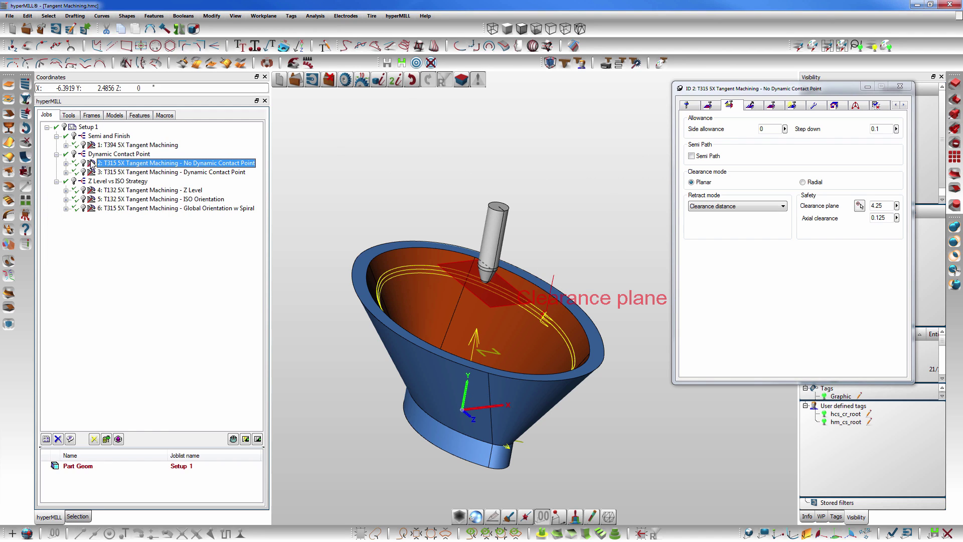
left_click(750, 105)
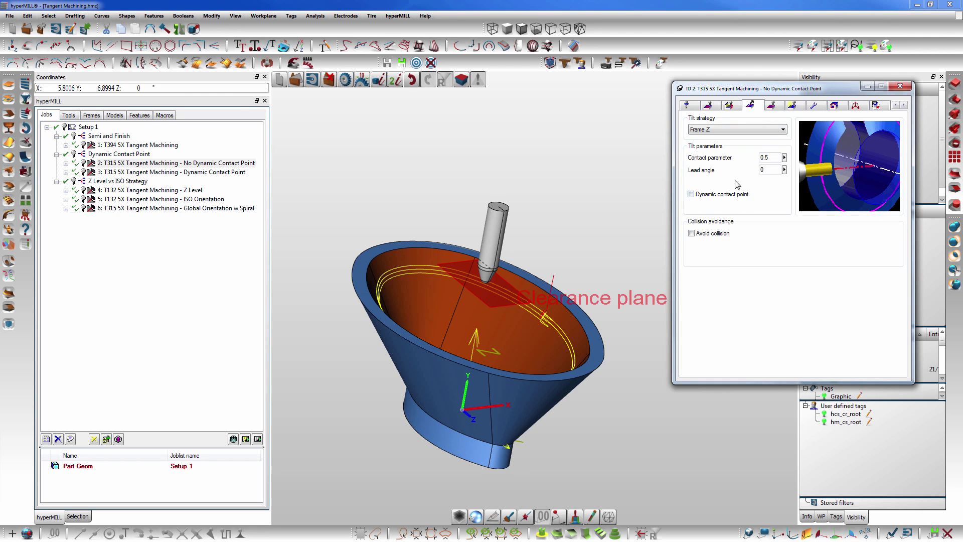
left_click(201, 256)
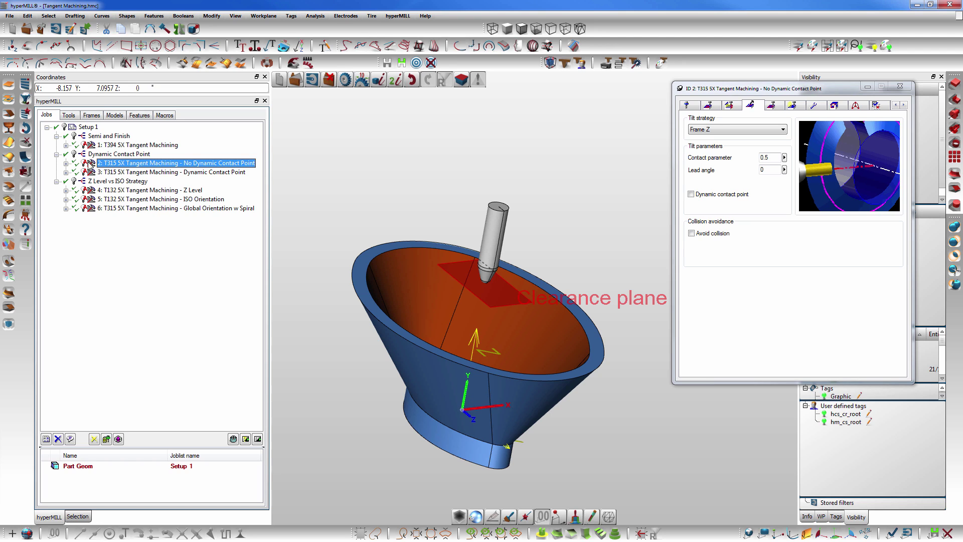
left_click(83, 163)
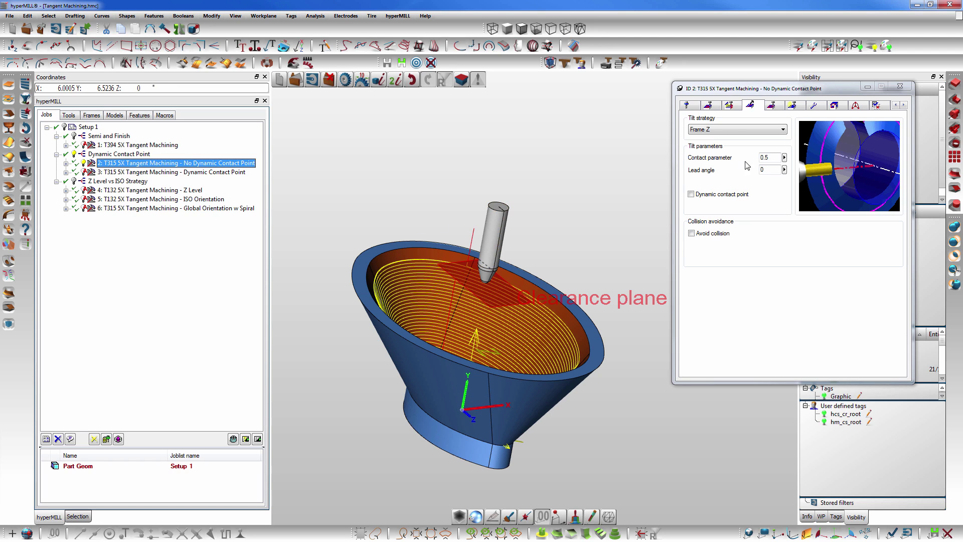
left_click(767, 158)
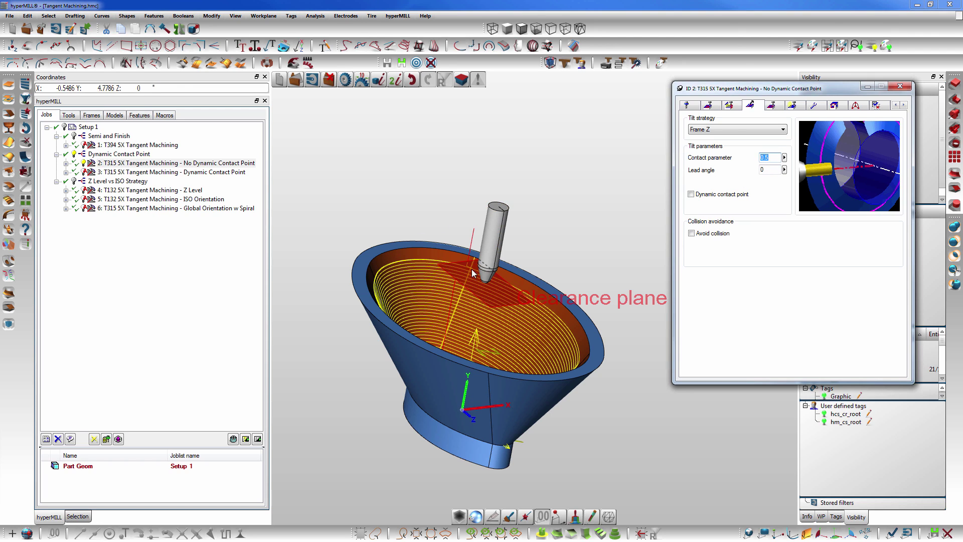
Step: Examine job 2's toolpath and the barrel tool, from the cone's upper rim down to the lowest passes
middle_click_drag(456, 300, 452, 250)
scroll(491, 284, "up", 4)
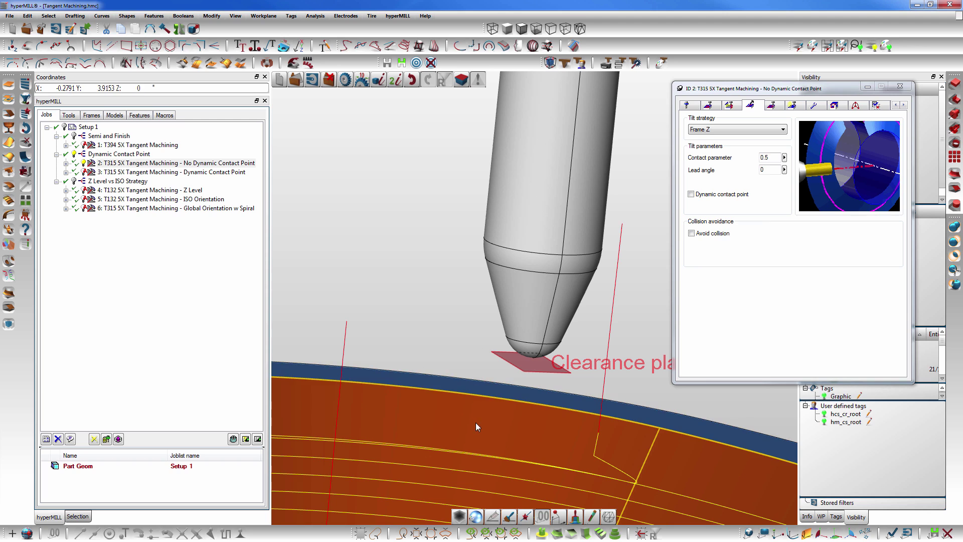
scroll(473, 404, "down", 5)
scroll(474, 405, "down", 2)
middle_click_drag(475, 414, 407, 353)
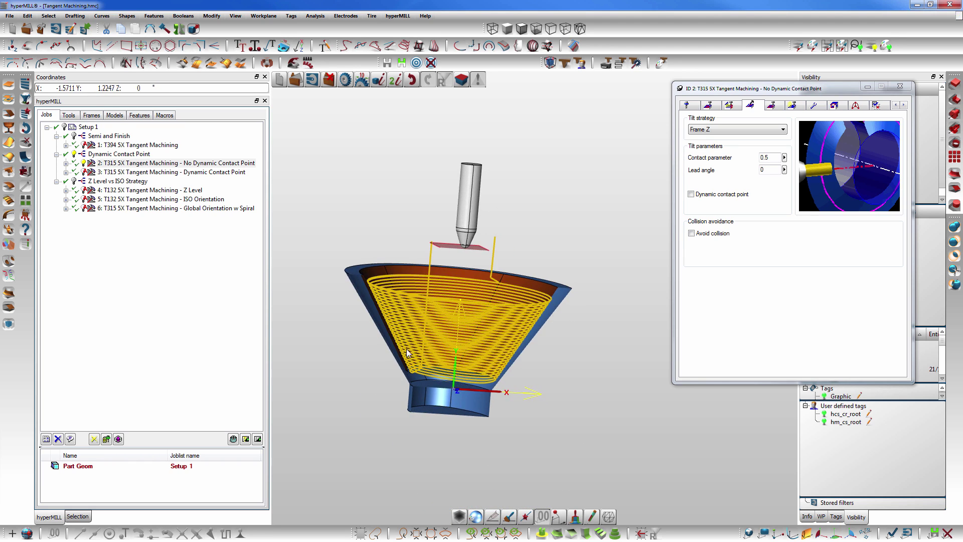
scroll(404, 361, "up", 5)
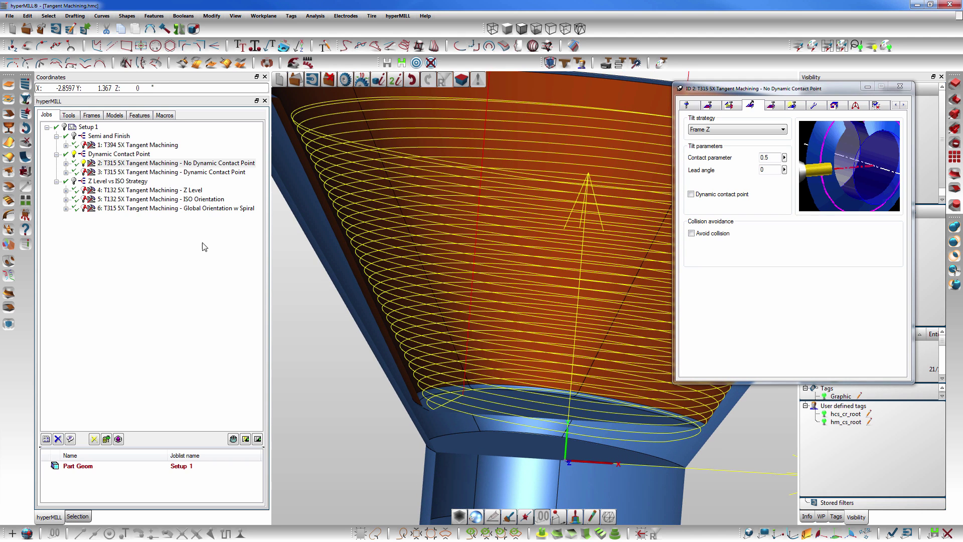
Step: Start the internal simulation of job 2 and position the tool at a picked point on the lowest pass
left_click(172, 246)
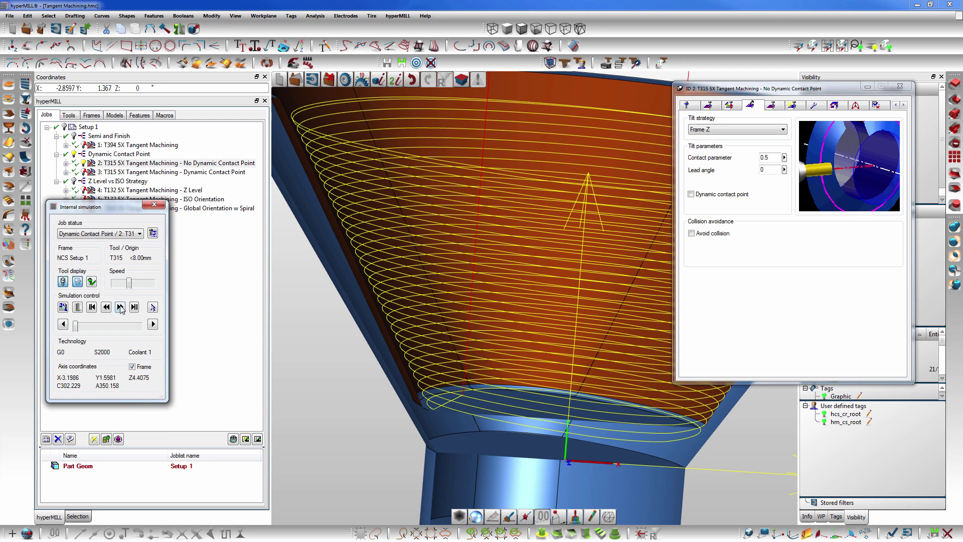
left_click(153, 307)
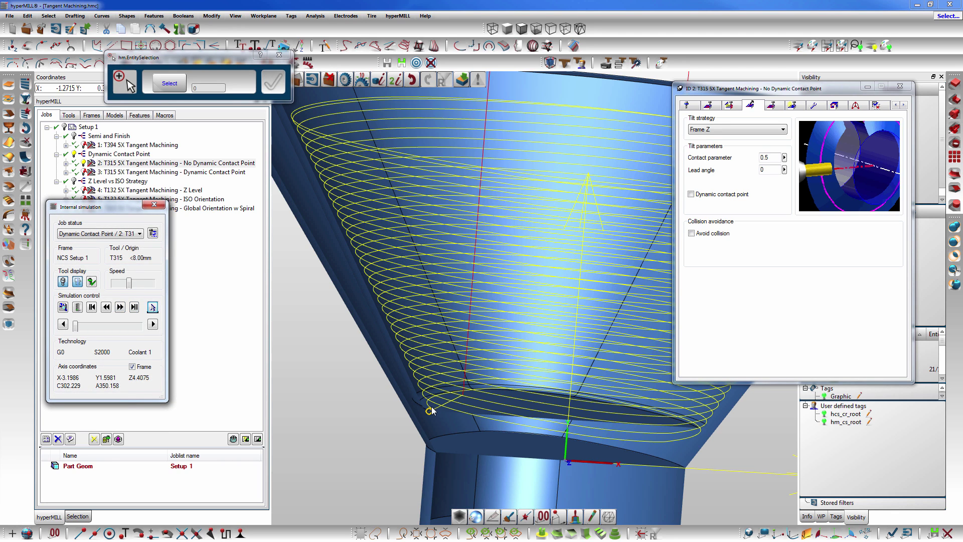
left_click(430, 411)
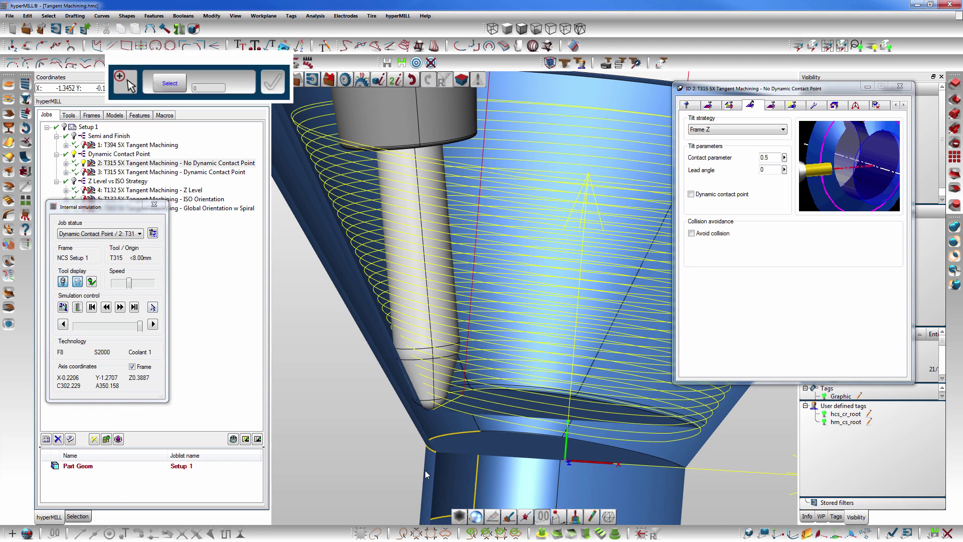
Step: Inspect up close where the barrel tool of job 2 contacts the inner wall near the cone's bottom
scroll(407, 335, "up", 6)
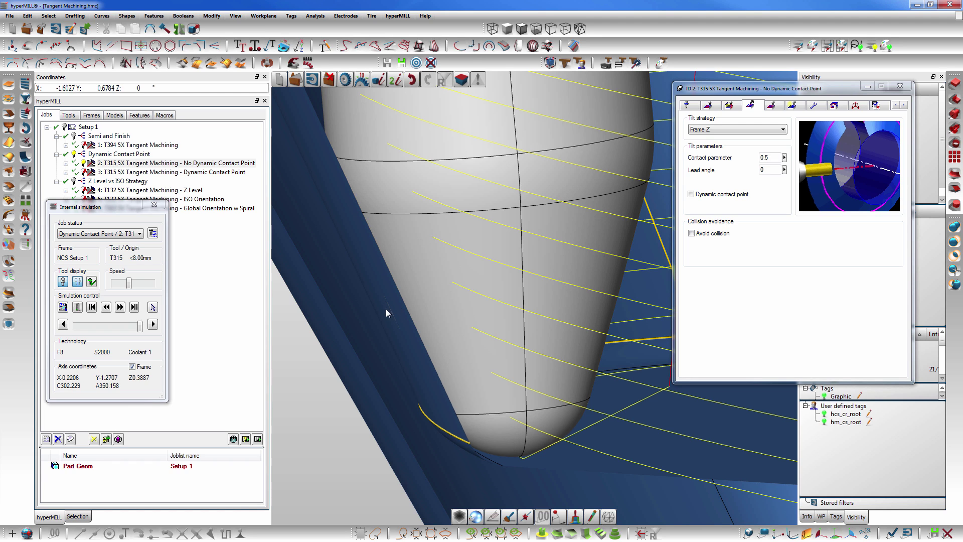
middle_click_drag(460, 377, 453, 370)
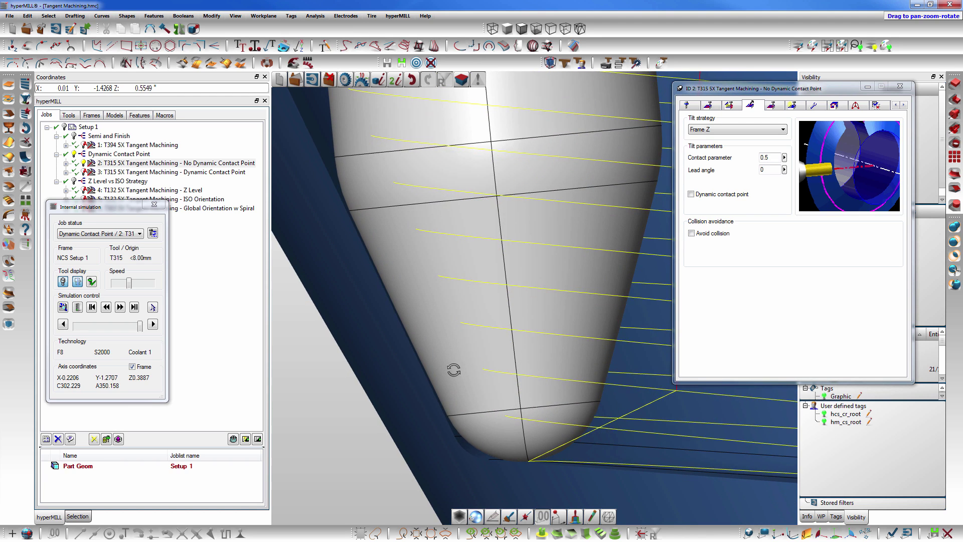
scroll(454, 369, "up", 5)
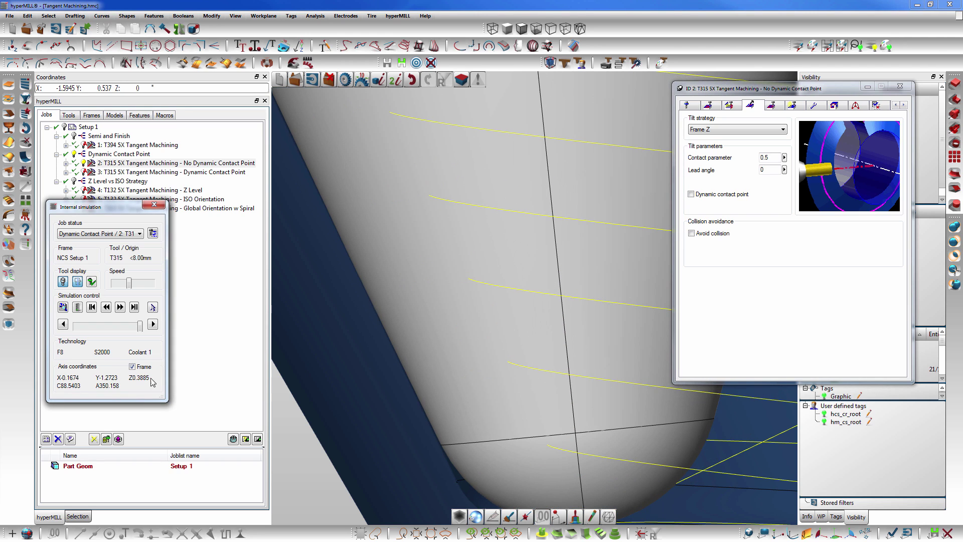
scroll(442, 444, "up", 5)
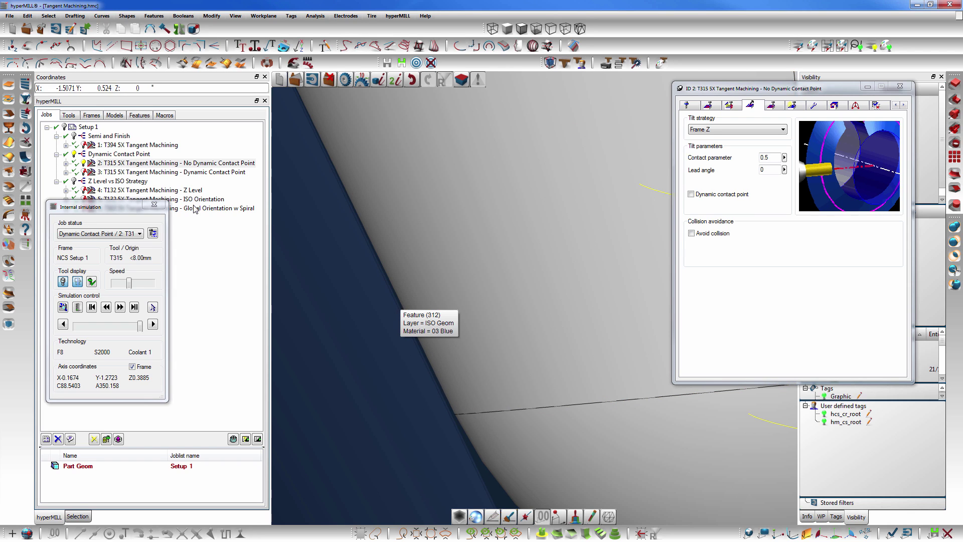
Step: Close the simulation and replace job 2's displayed toolpath with that of job 3, Dynamic Contact Point
left_click(154, 204)
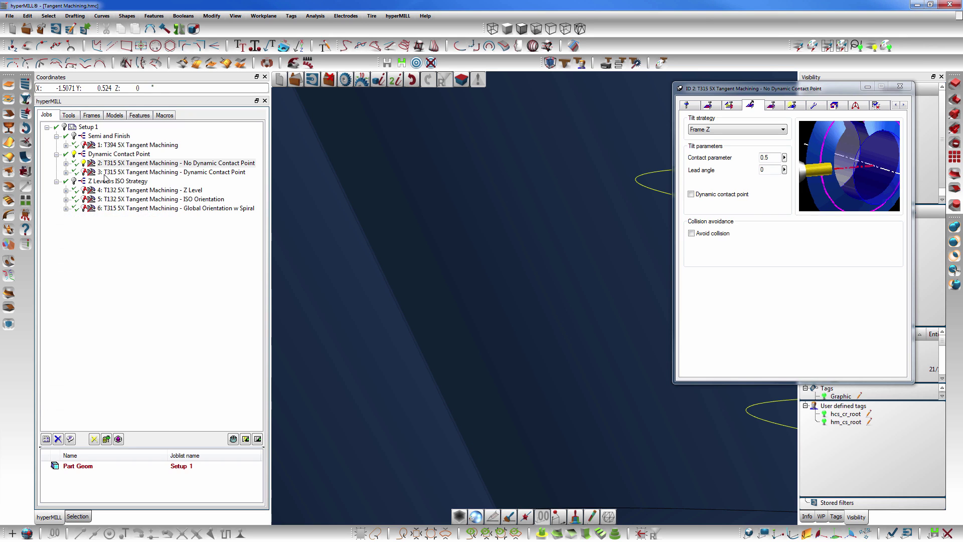
left_click(84, 163)
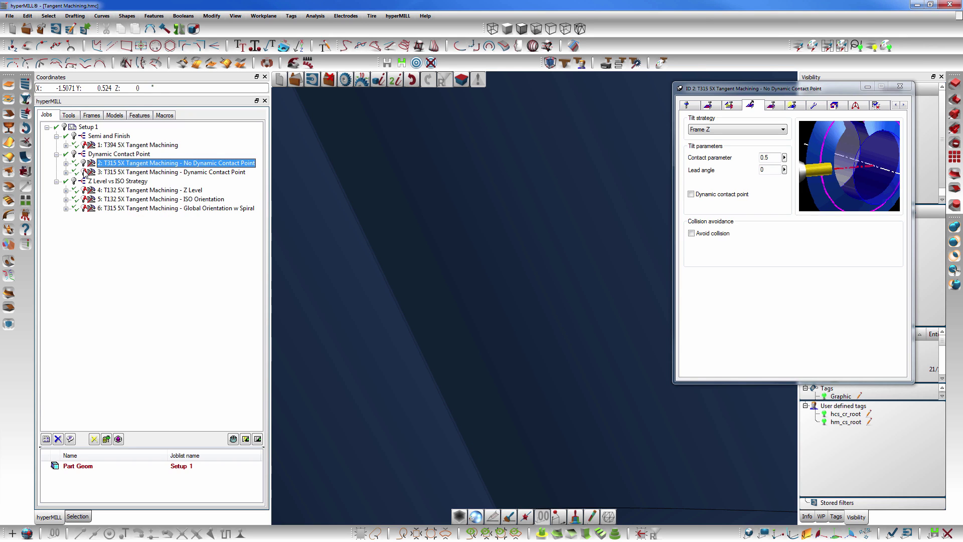
left_click(85, 172)
scroll(426, 278, "up", 5)
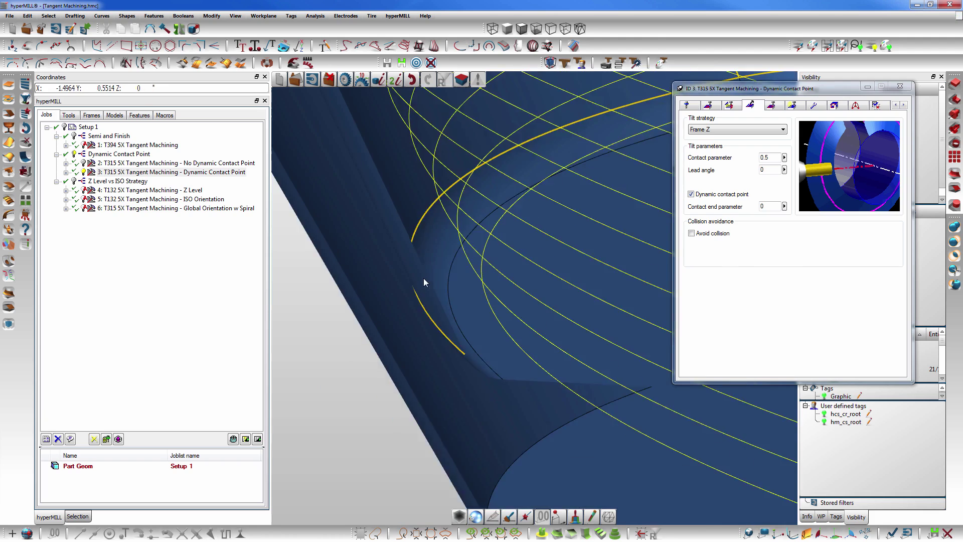
scroll(423, 278, "down", 5)
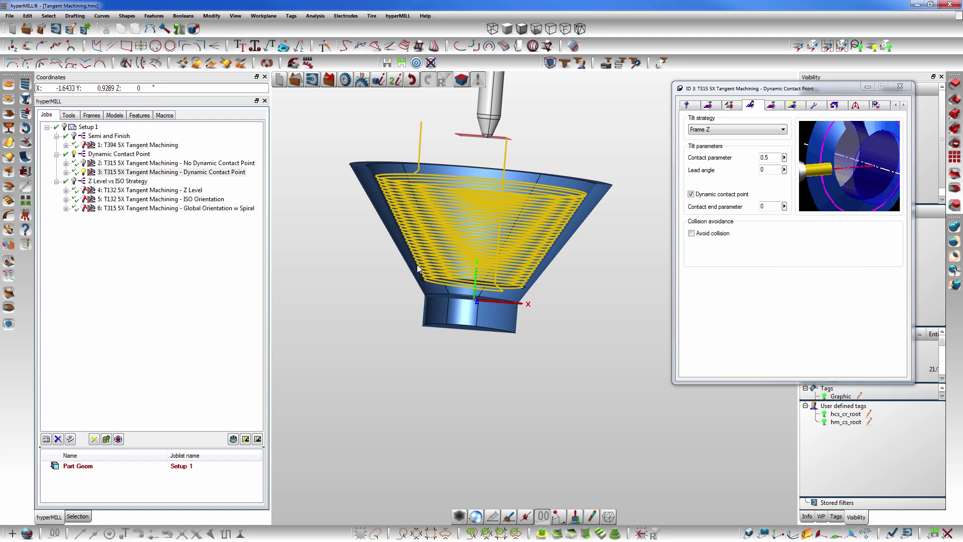
Step: Compare job 3's contact parameter and contact end parameter with the start and end of its toolpath
mouse_move(424, 284)
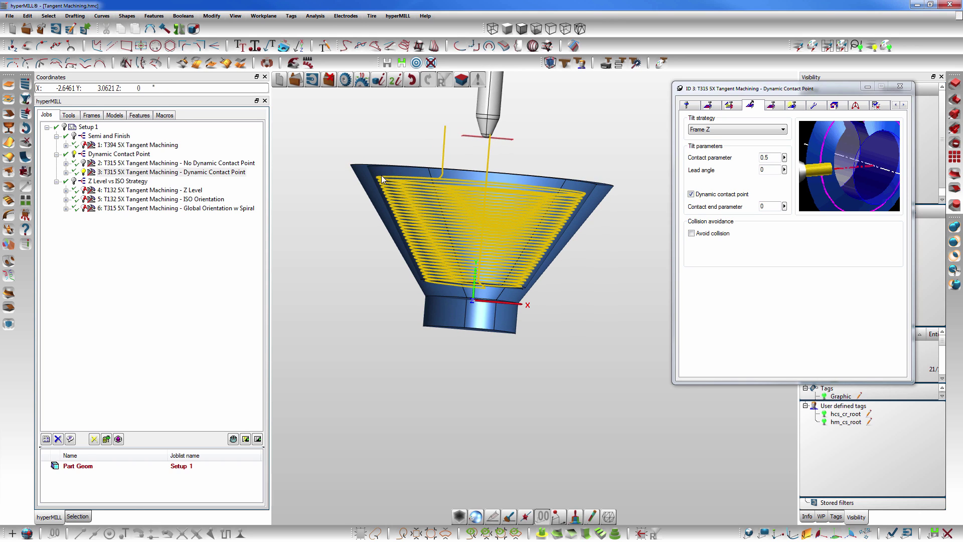
left_click(775, 157)
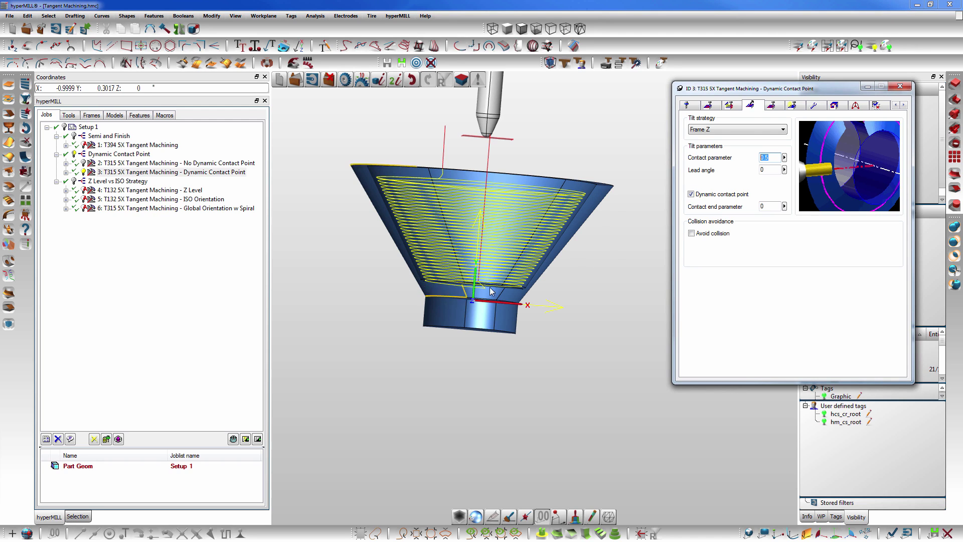
left_click(768, 205)
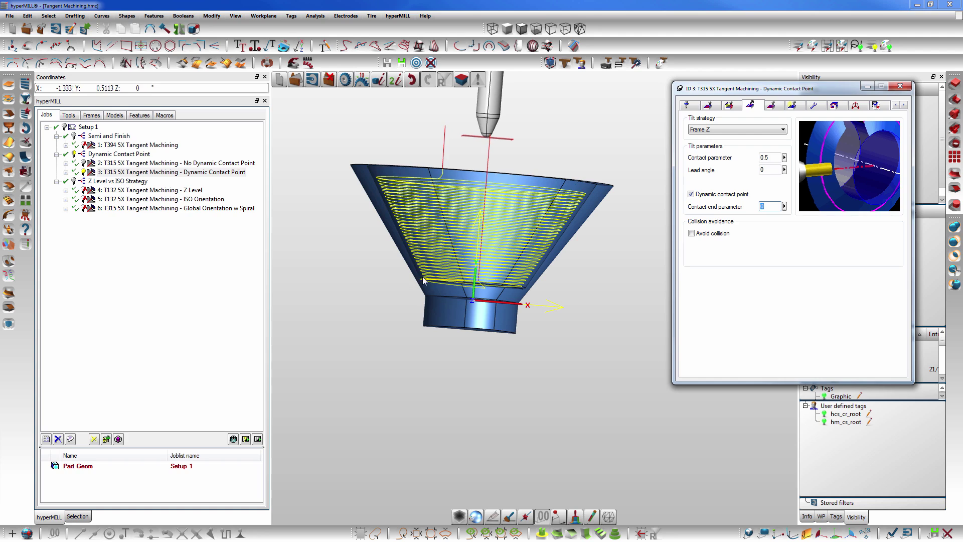
Step: Simulate job 3 with the tool at a picked point on the lowest pass and inspect its contact near the cone's bottom
left_click(204, 267)
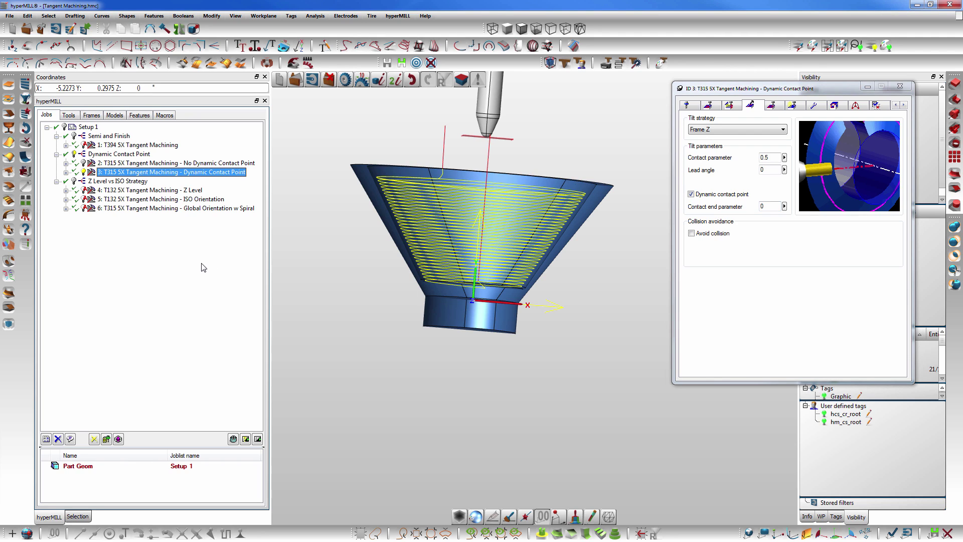
key("t")
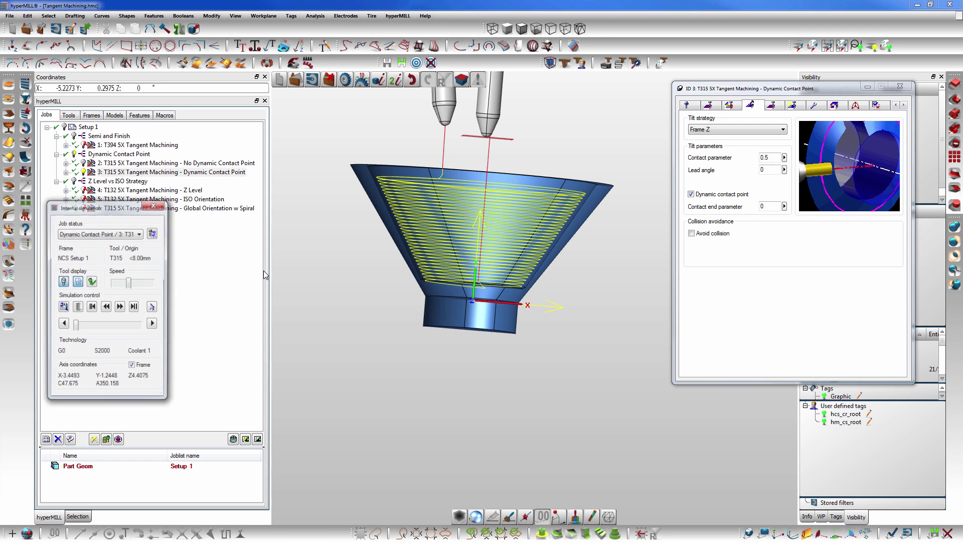
left_click(153, 307)
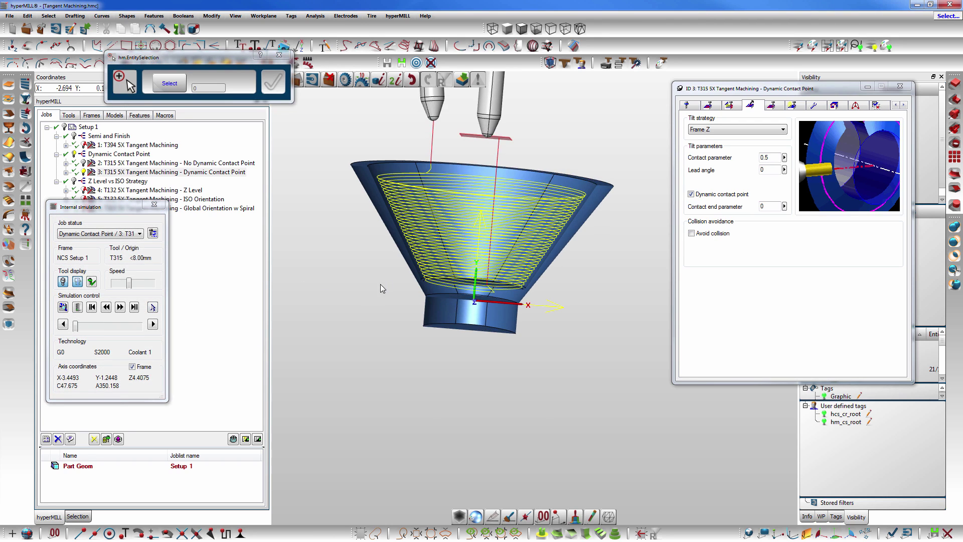
scroll(424, 285, "up", 6)
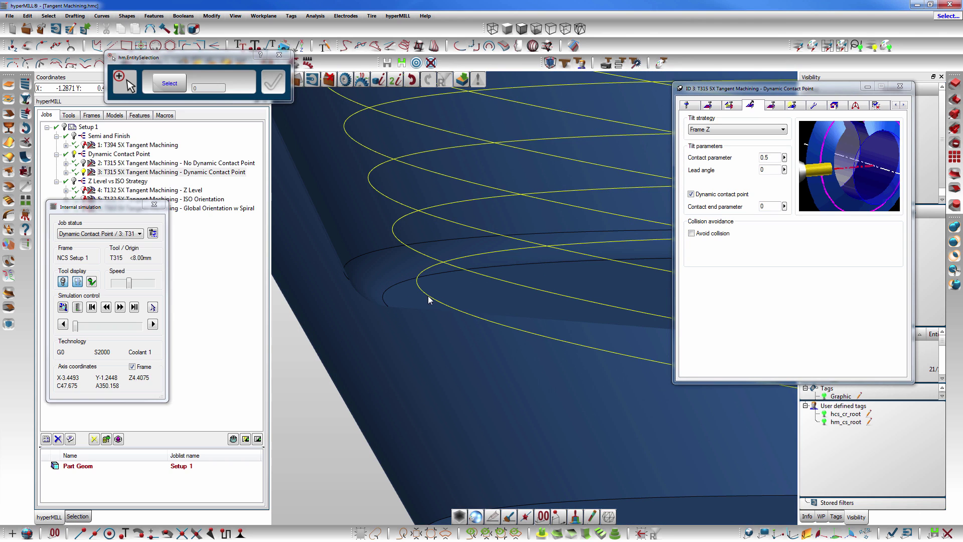
scroll(426, 300, "up", 4)
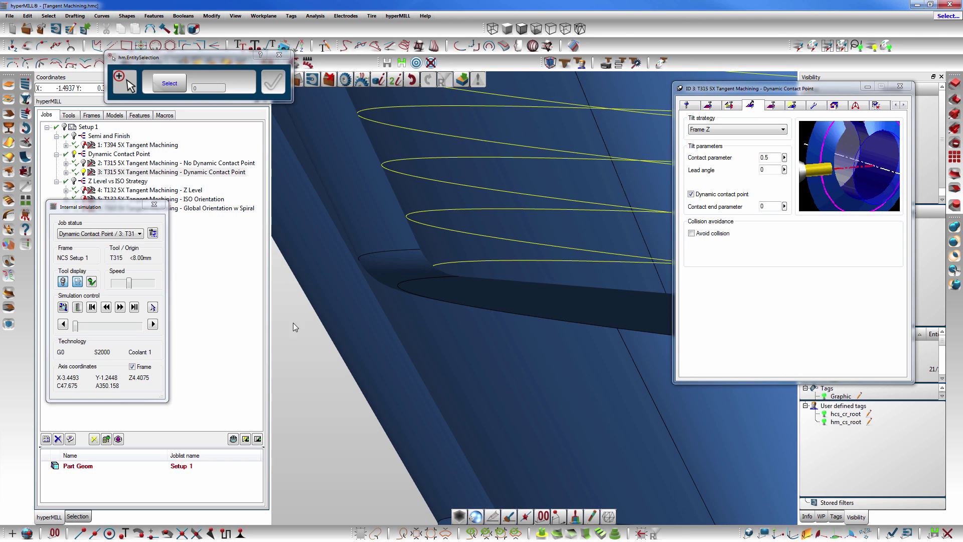
left_click(160, 312)
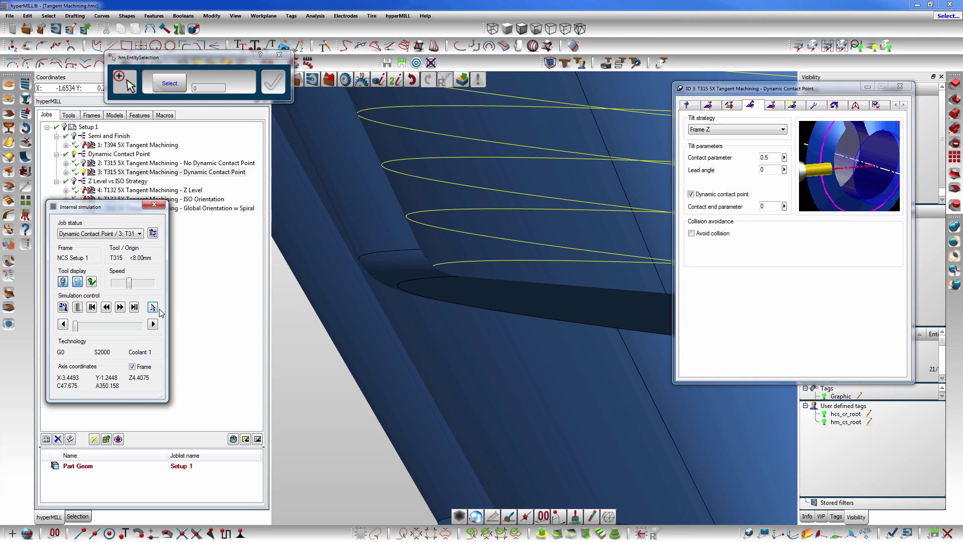
left_click(457, 265)
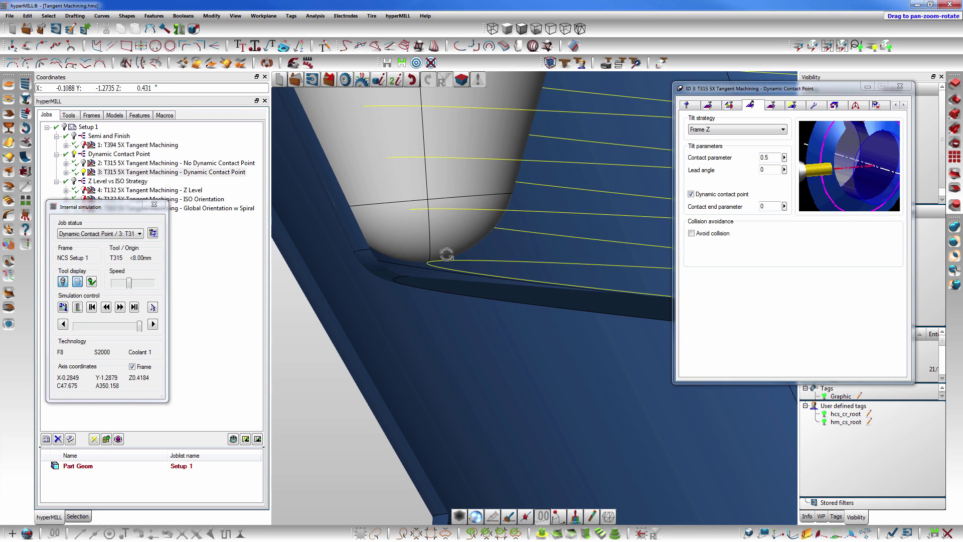
scroll(362, 234, "up", 3)
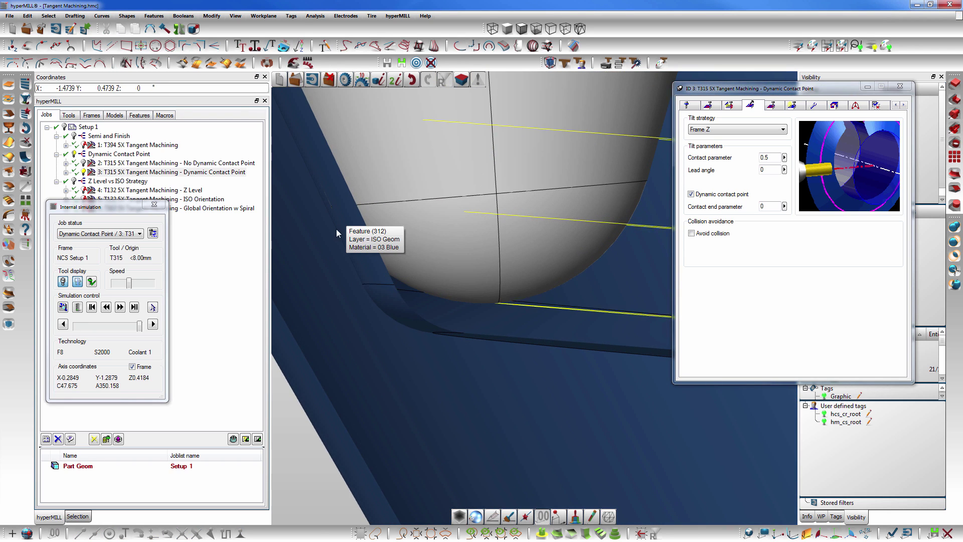
scroll(341, 229, "up", 2)
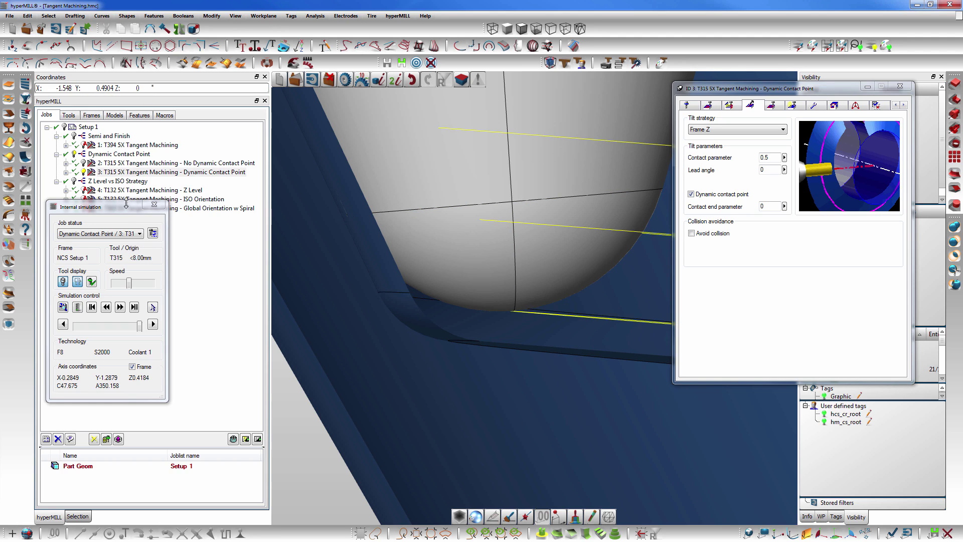
Step: Close the simulation and job 3's settings, and hide its toolpath
left_click(155, 205)
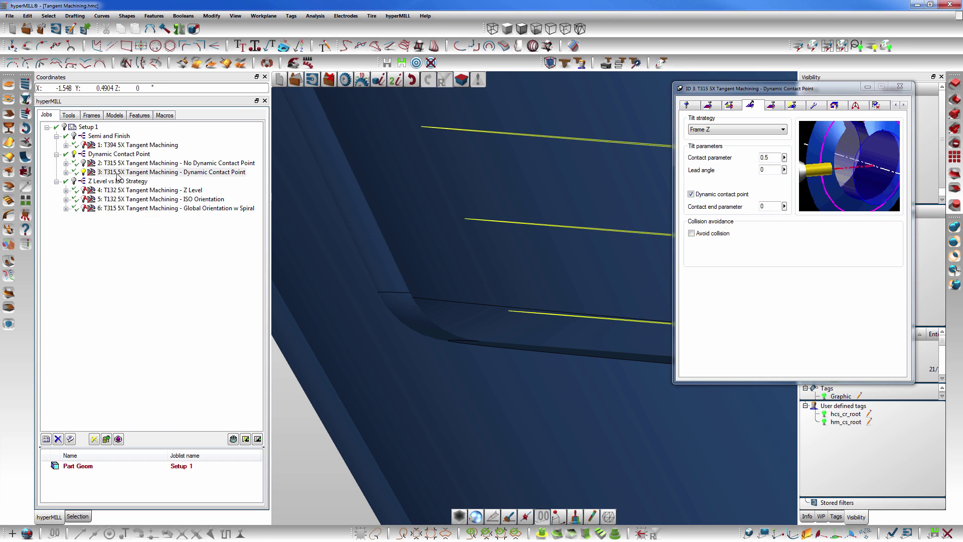
left_click(84, 172)
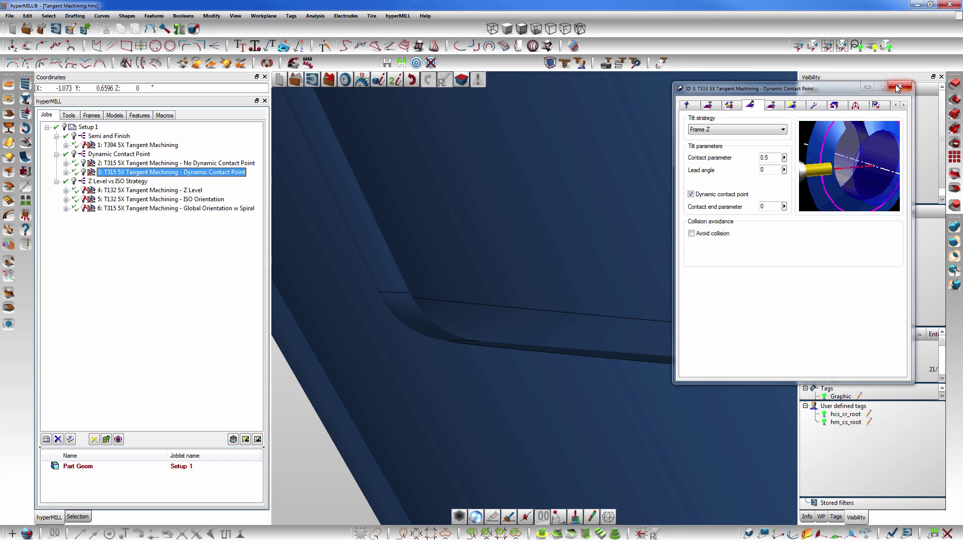
left_click(896, 87)
middle_click_drag(381, 199, 375, 207)
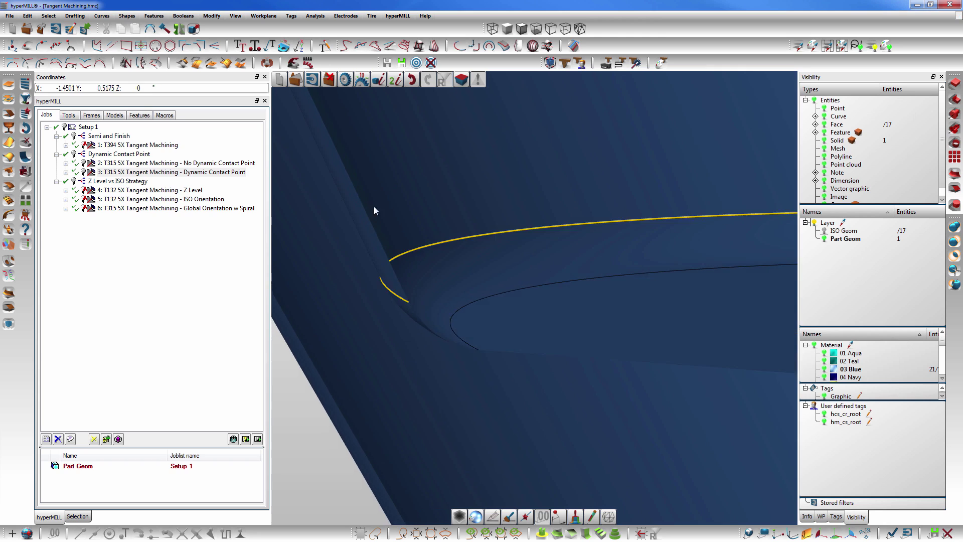
scroll(353, 218, "down", 10)
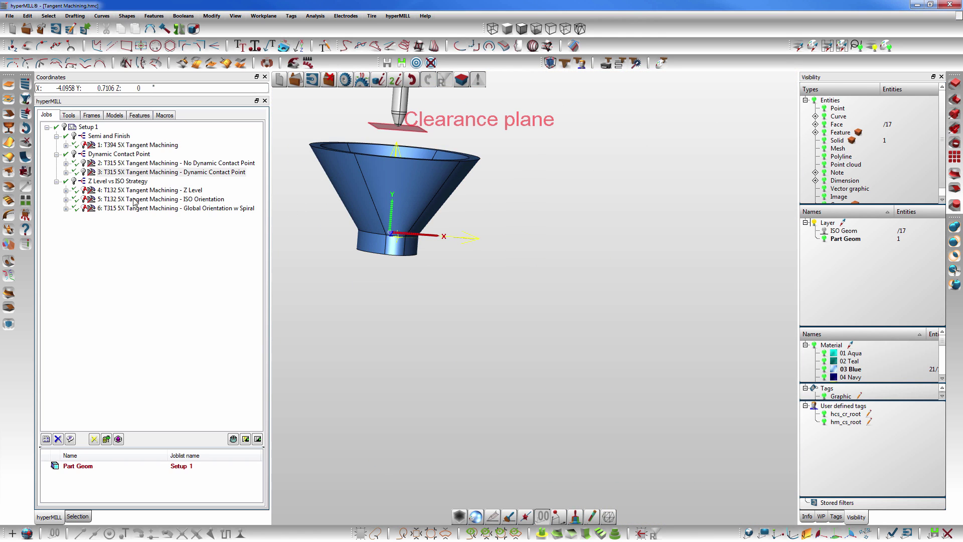
Step: Show the ISO Geom layer and hide the Part Geom layer
left_click(824, 230)
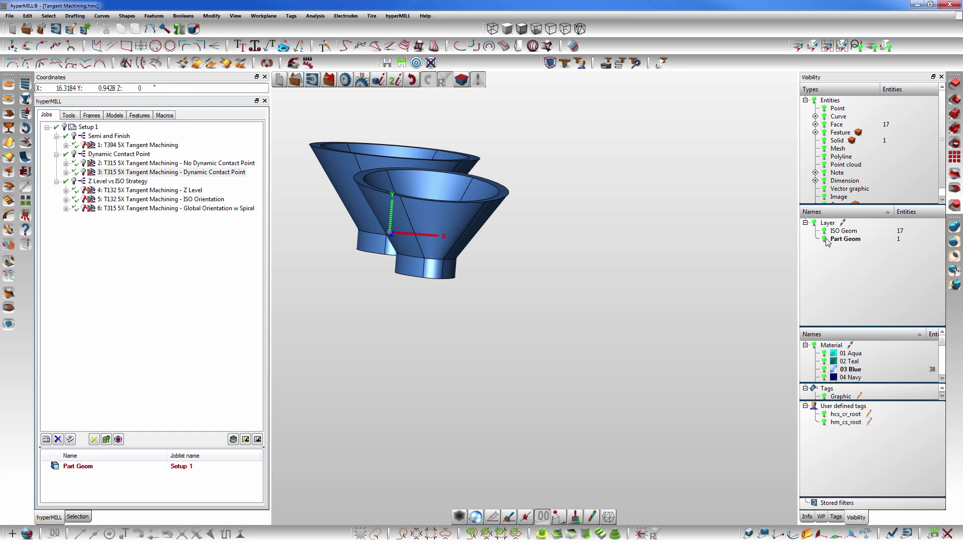
left_click(824, 239)
right_click_drag(364, 317, 563, 295)
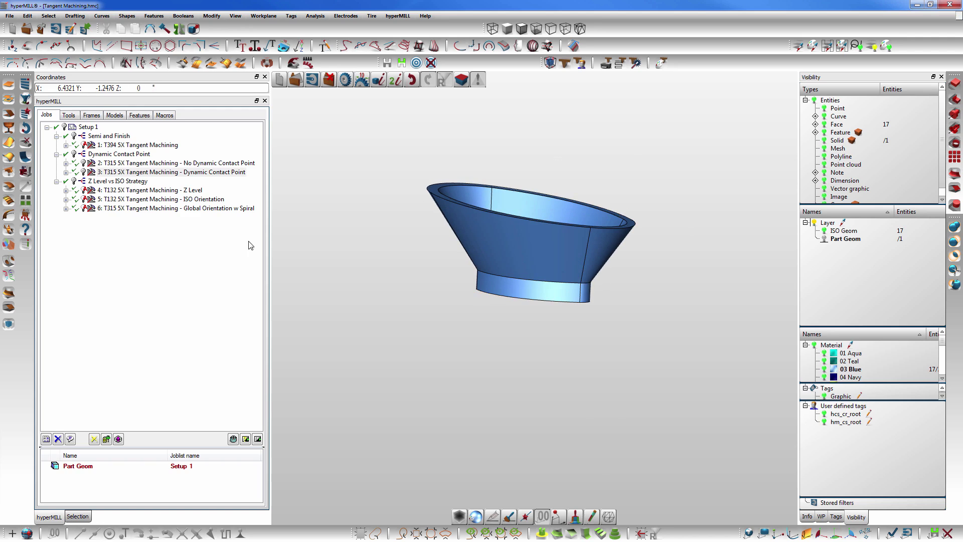
Step: Display job 4's Z Level toolpath and examine it inside the cone alongside the job's strategy settings
left_click(83, 190)
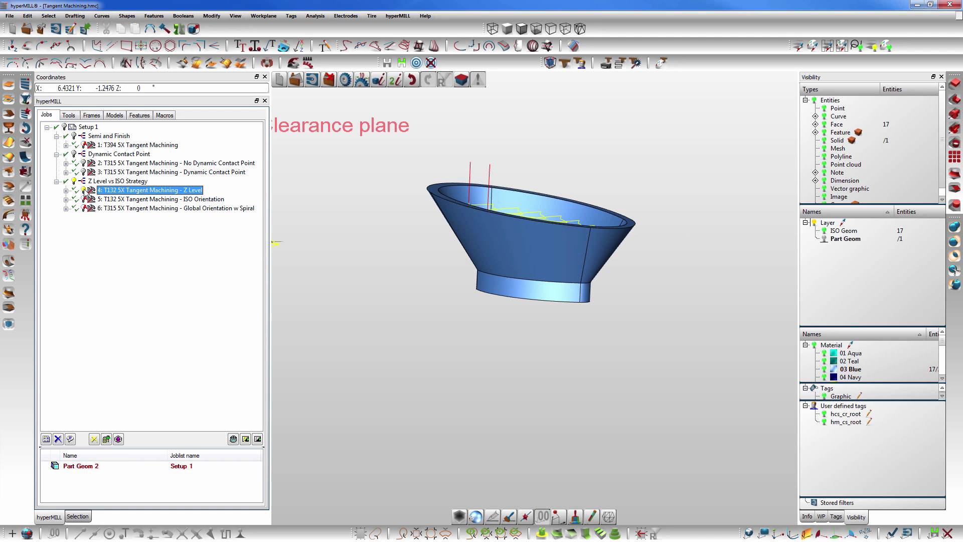
double_click(113, 191)
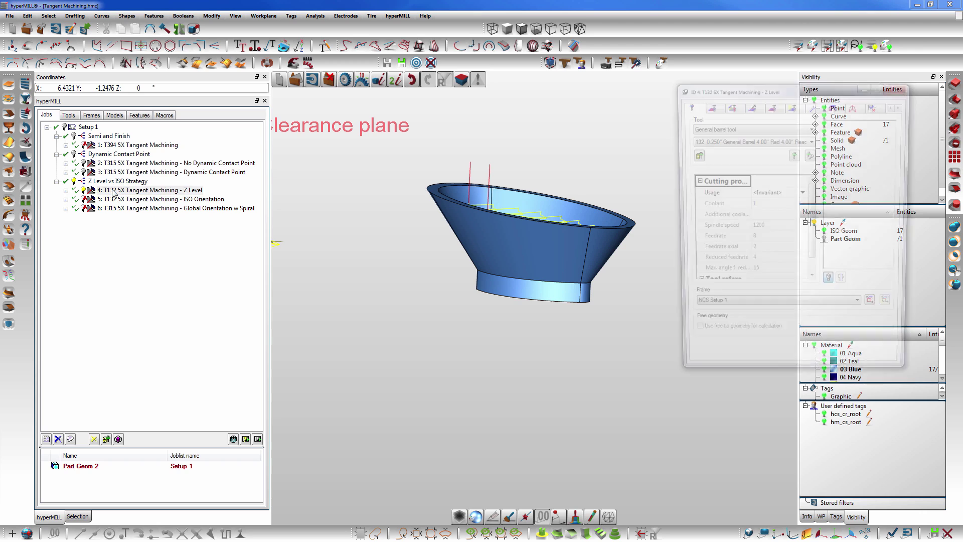
left_click(708, 106)
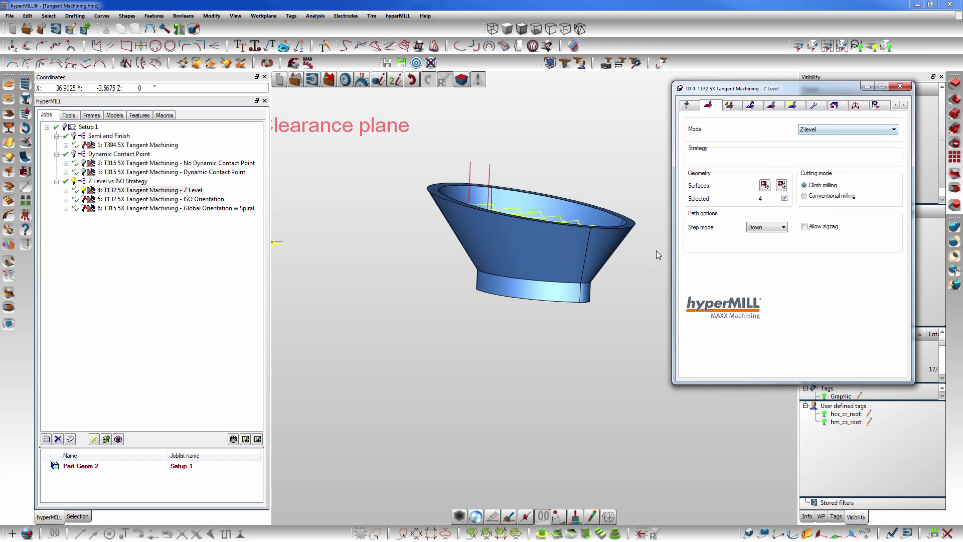
middle_click_drag(656, 250, 558, 260)
mouse_move(575, 214)
middle_mouse_down()
mouse_move(566, 223)
mouse_move(573, 228)
middle_mouse_up()
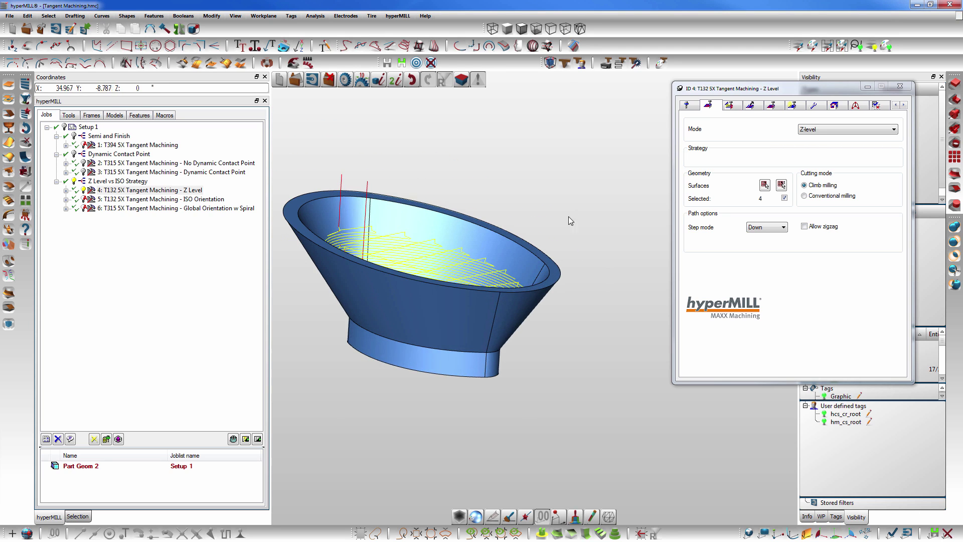
scroll(568, 221, "up", 5)
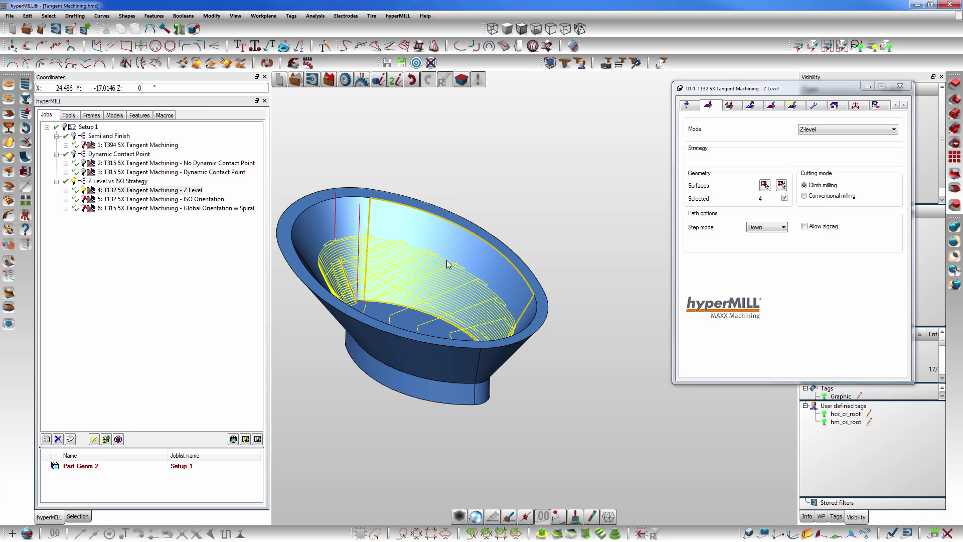
Step: Replace job 4's displayed toolpath with that of job 5, ISO Orientation, and examine its mode options and passes
left_click(89, 193)
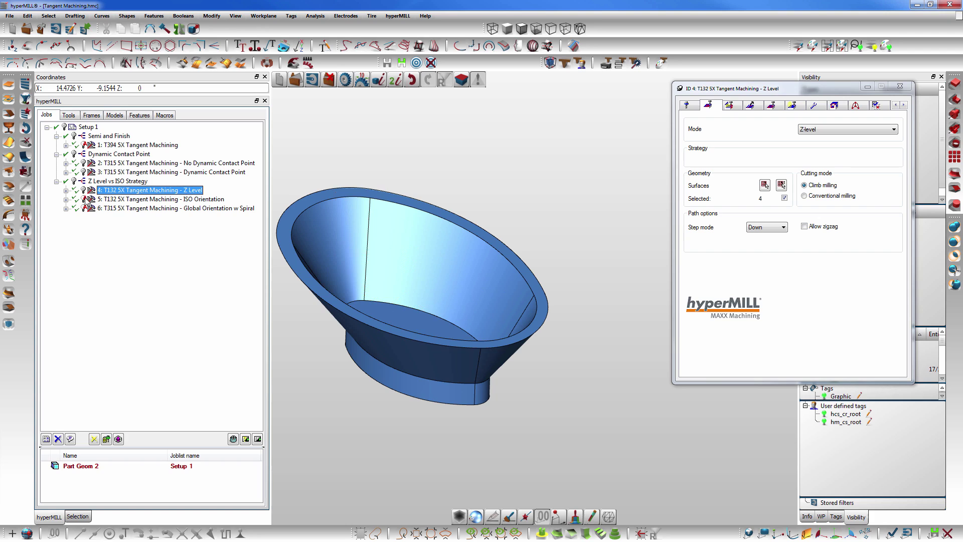
left_click(87, 200)
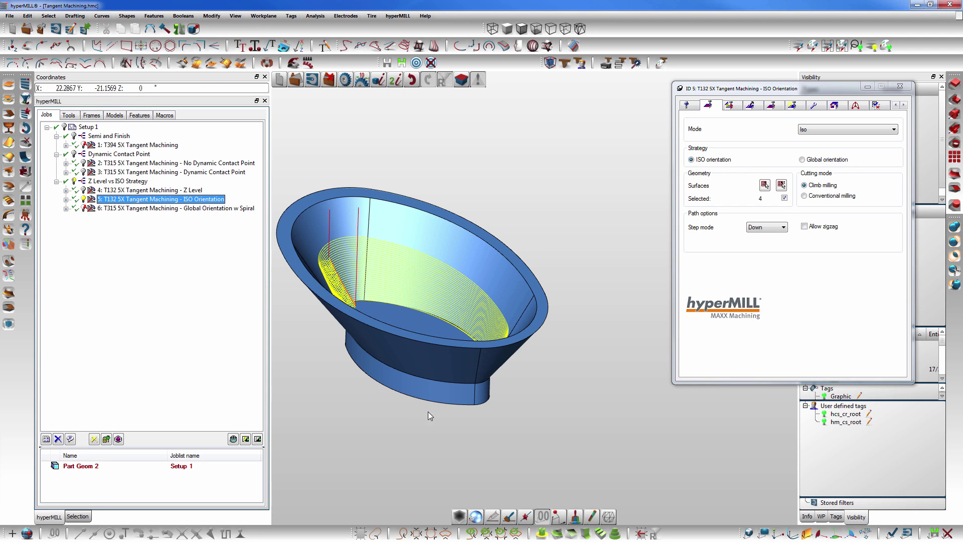
left_click(832, 130)
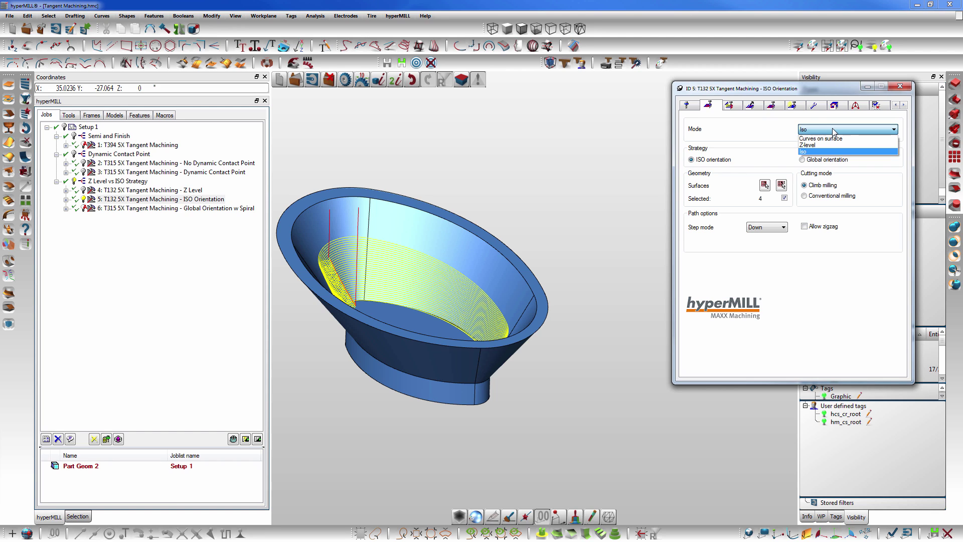
left_click(832, 129)
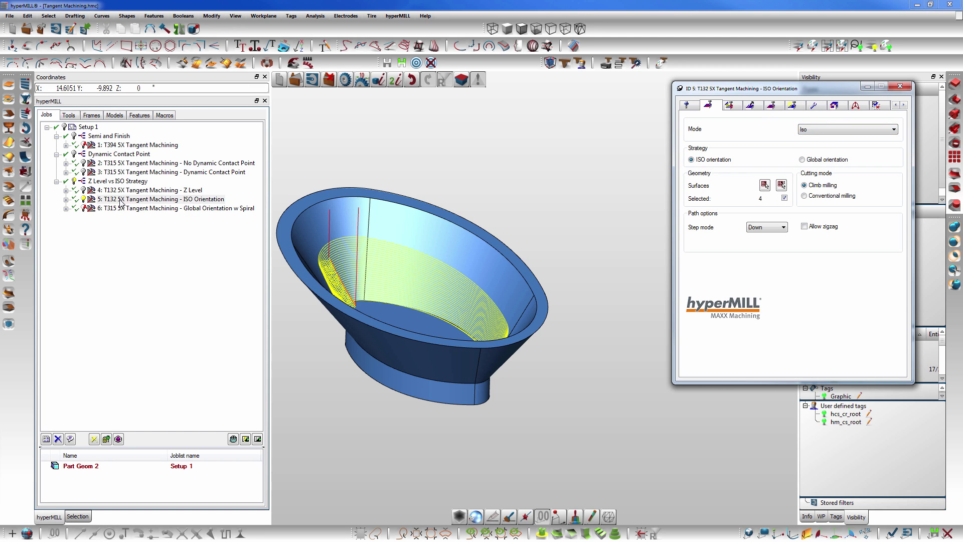
left_click(782, 189)
mouse_move(574, 243)
middle_mouse_down()
mouse_move(613, 208)
mouse_move(550, 211)
mouse_move(586, 290)
mouse_move(581, 273)
mouse_move(591, 248)
middle_mouse_up()
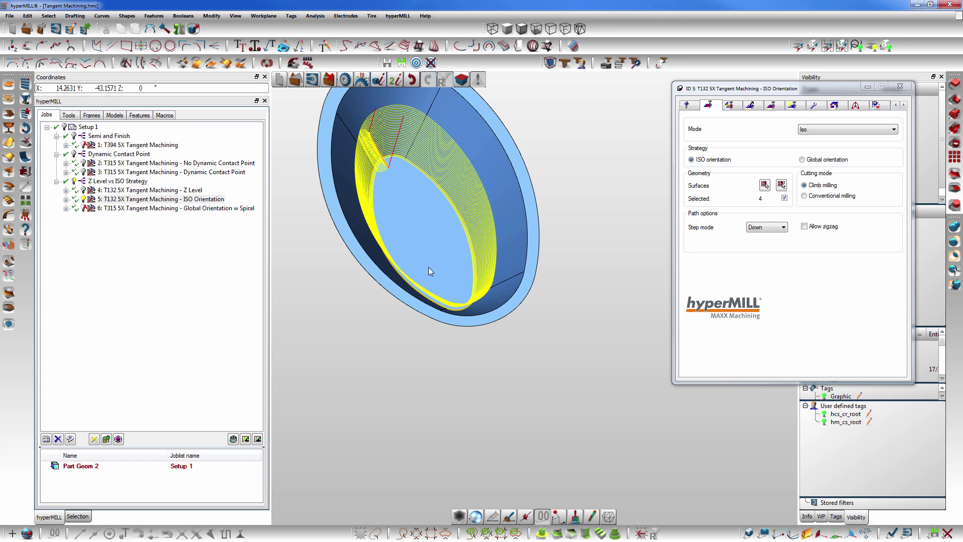
middle_click_drag(428, 267, 419, 243)
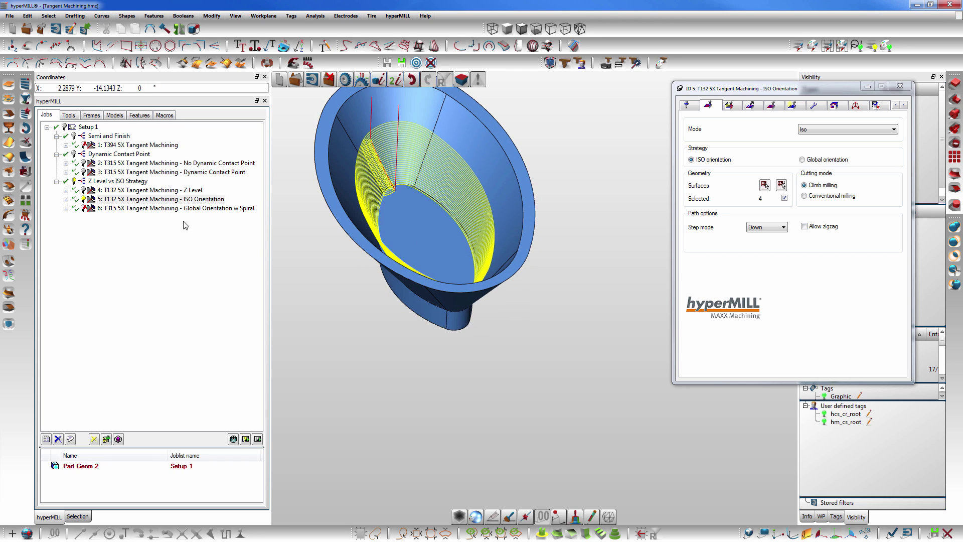
Step: Replace job 5's displayed toolpath with that of job 6, Global Orientation w Spiral, and examine it against the Prefer spiral option
left_click(85, 199)
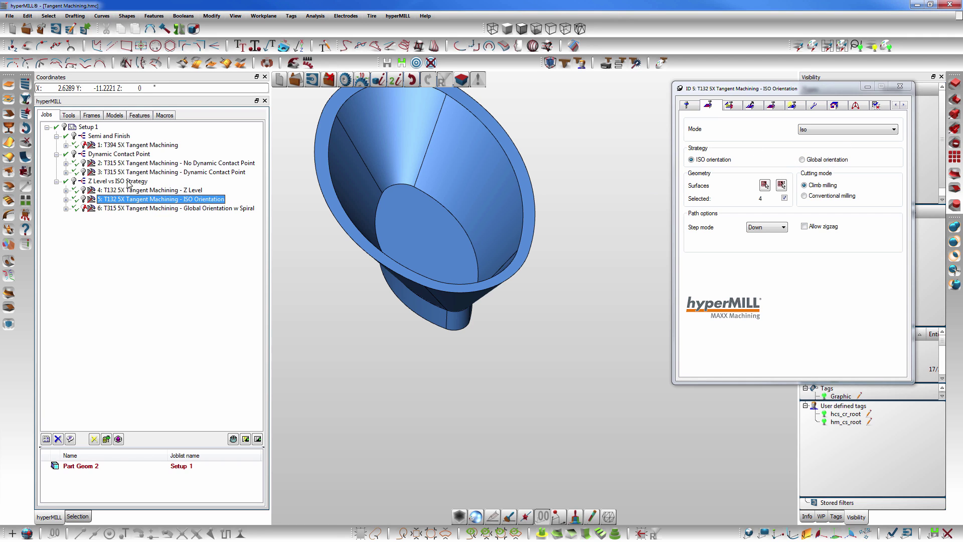
left_click(84, 208)
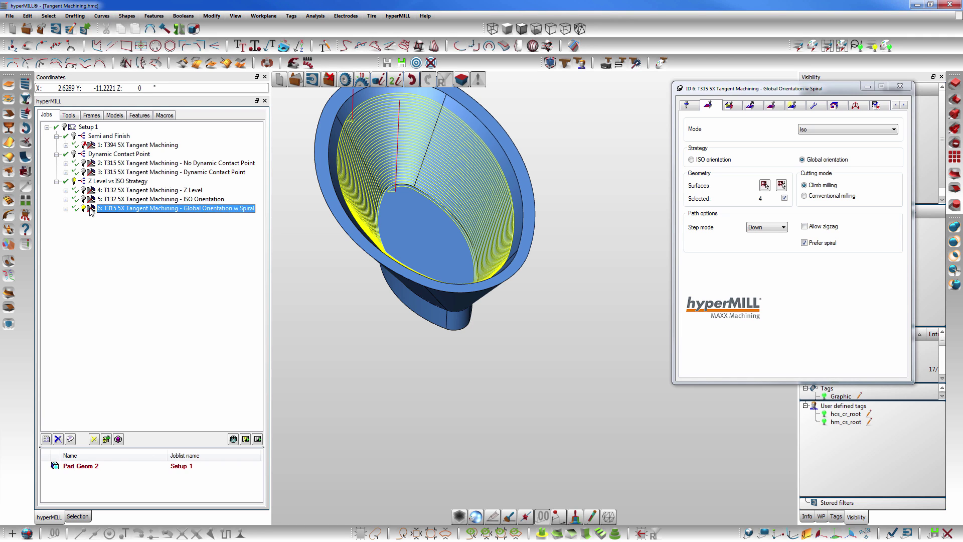
middle_click_drag(323, 316, 526, 338)
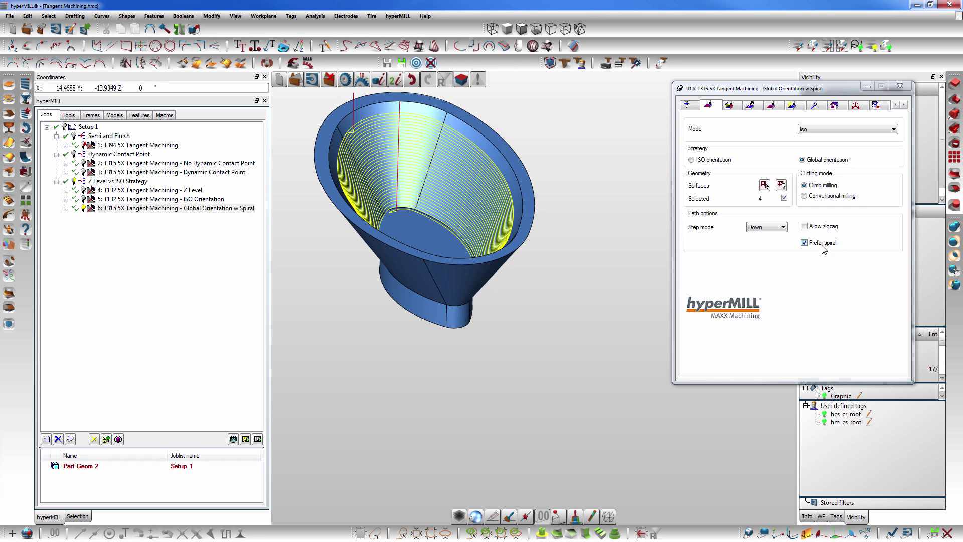
middle_click_drag(661, 254, 626, 320)
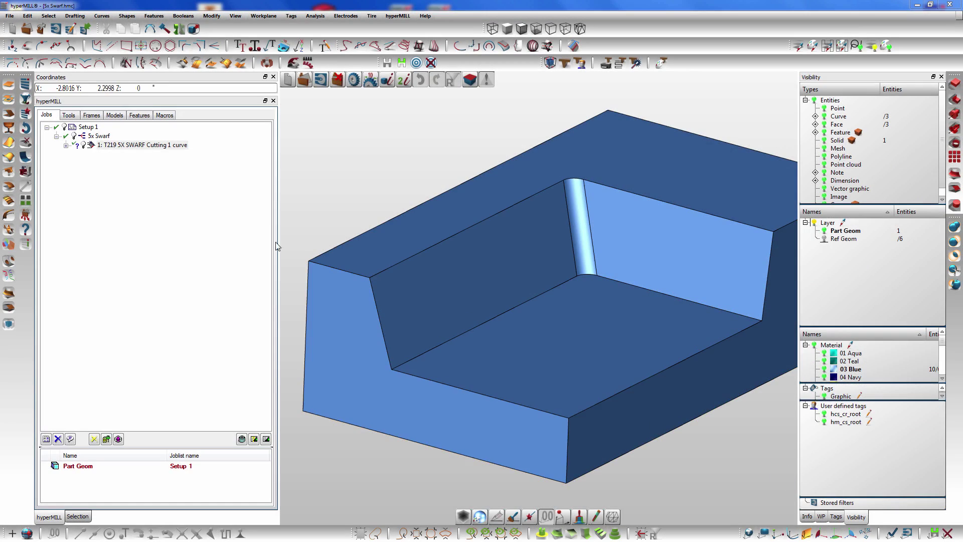
Step: In the 5x Swarf file, display the toolpath of the T219 5X SWARF Cutting 1 curve job and review its tool and strategy settings
left_click(124, 146)
left_click(84, 145)
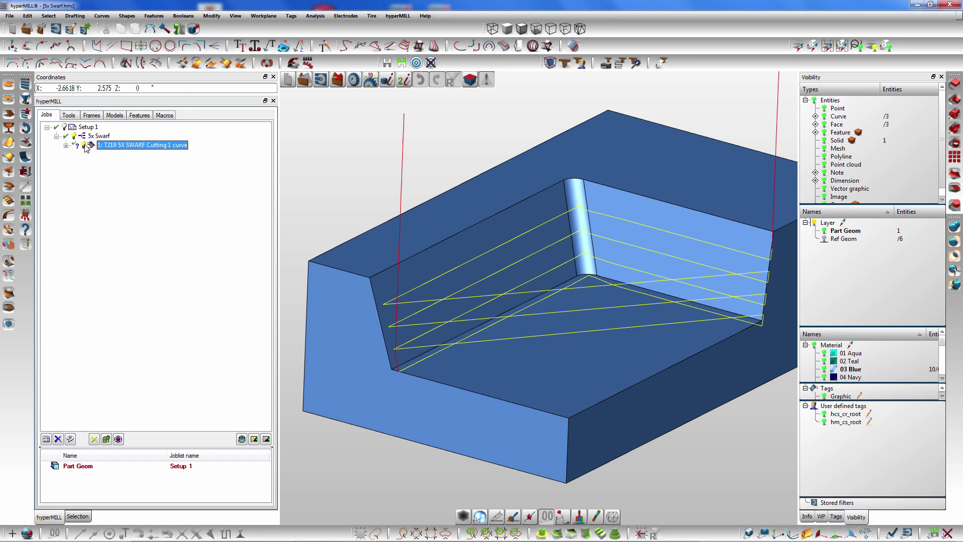
double_click(111, 147)
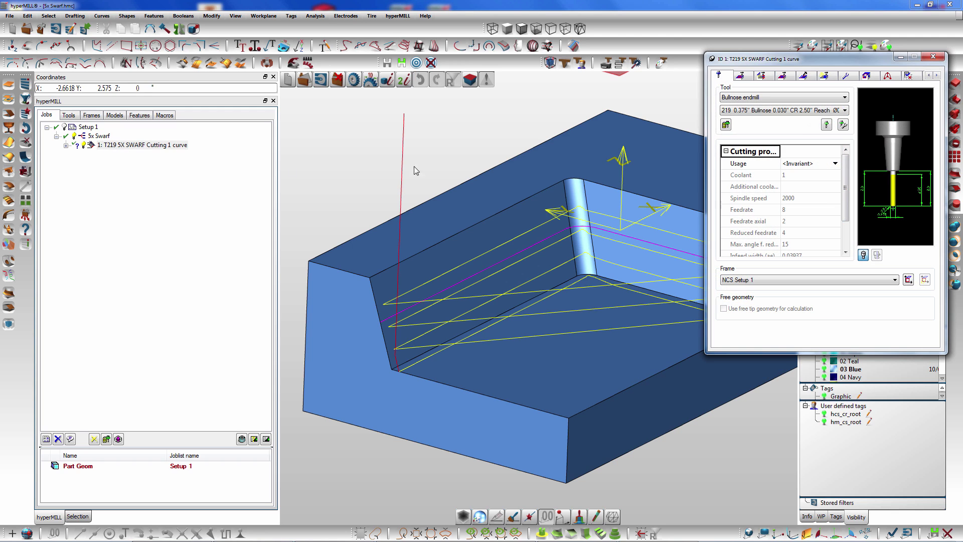
left_click(741, 76)
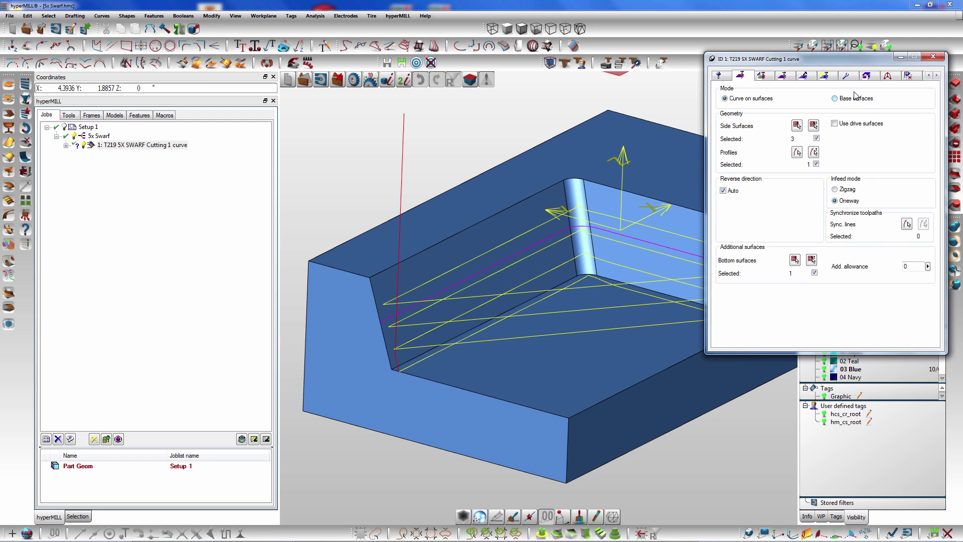
left_click(933, 57)
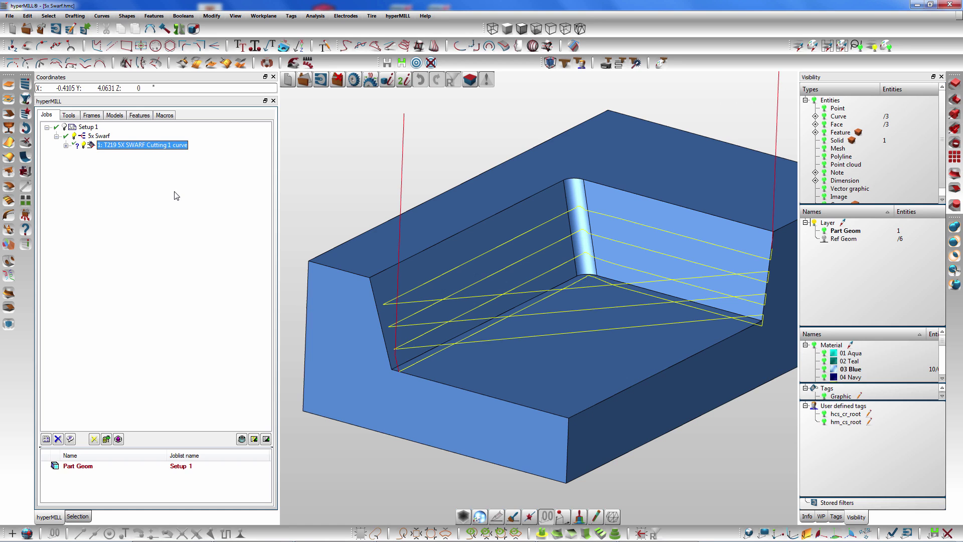
Step: Duplicate the T219 5X SWARF Cutting 1 curve job and hide the original job's toolpath
key("ctrl+v")
left_click(90, 146)
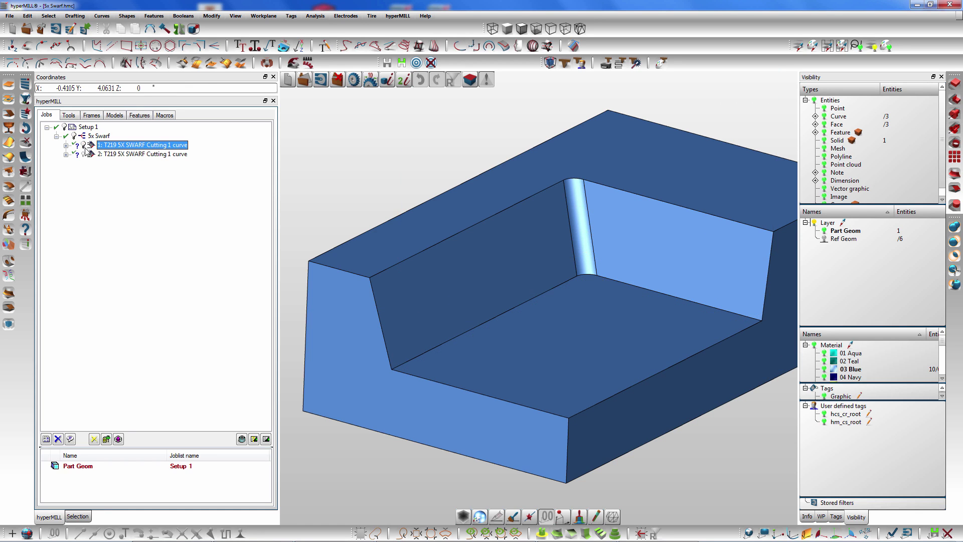
Step: In the duplicated SWARF job, switch the strategy mode to Base surfaces and clear the existing side and bottom surface selections
left_click(102, 155)
double_click(102, 155)
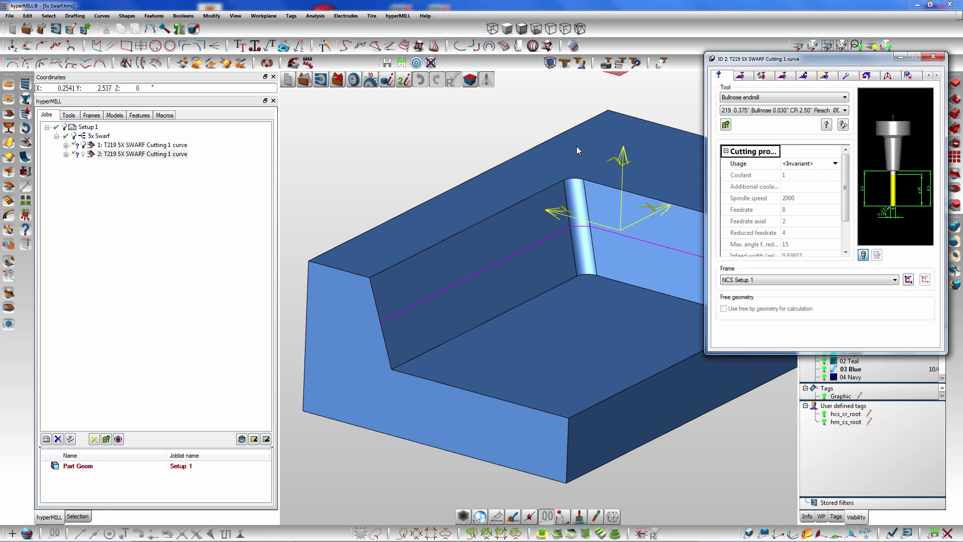
left_click(741, 76)
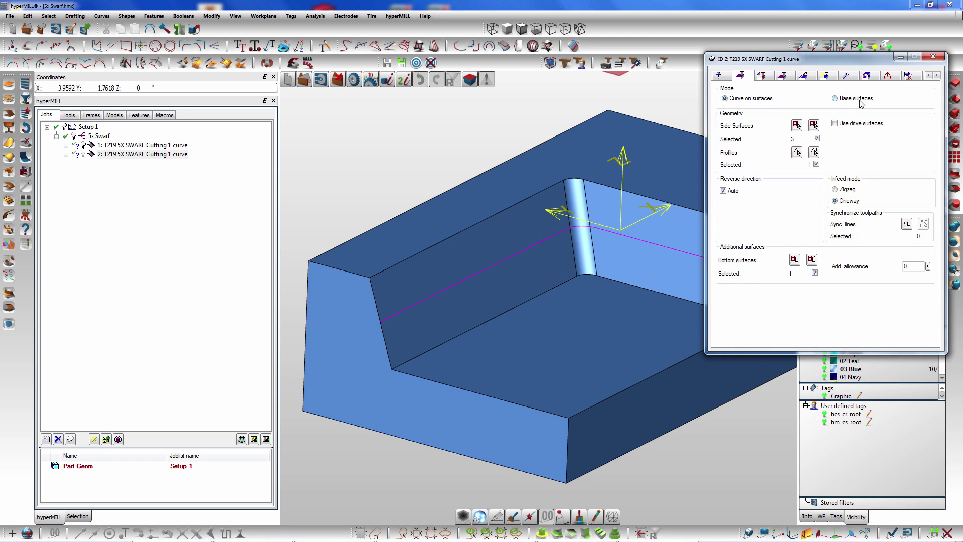
left_click(835, 99)
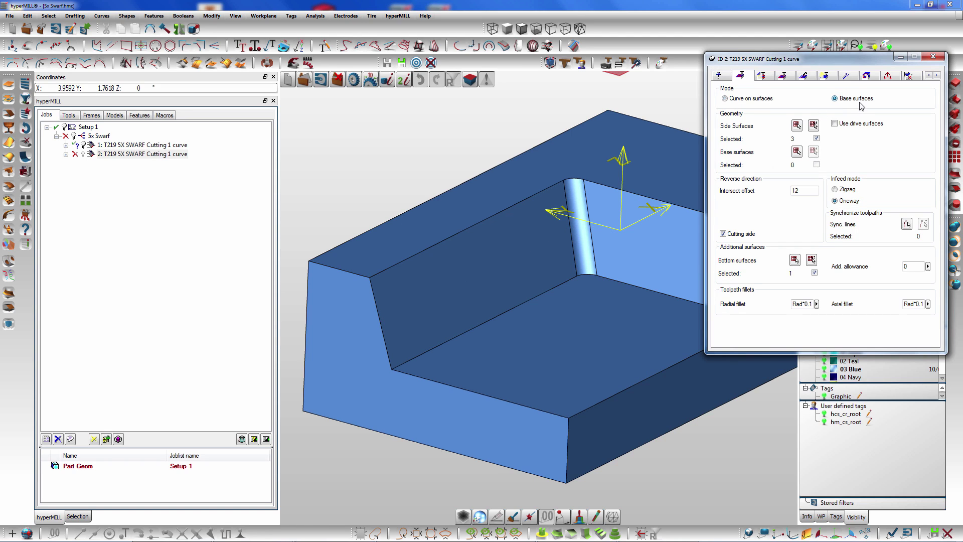
left_click(816, 139)
left_click(814, 273)
Step: Select the two angled walls and the corner fillet between them as the side surfaces
left_click(797, 125)
left_click(631, 233)
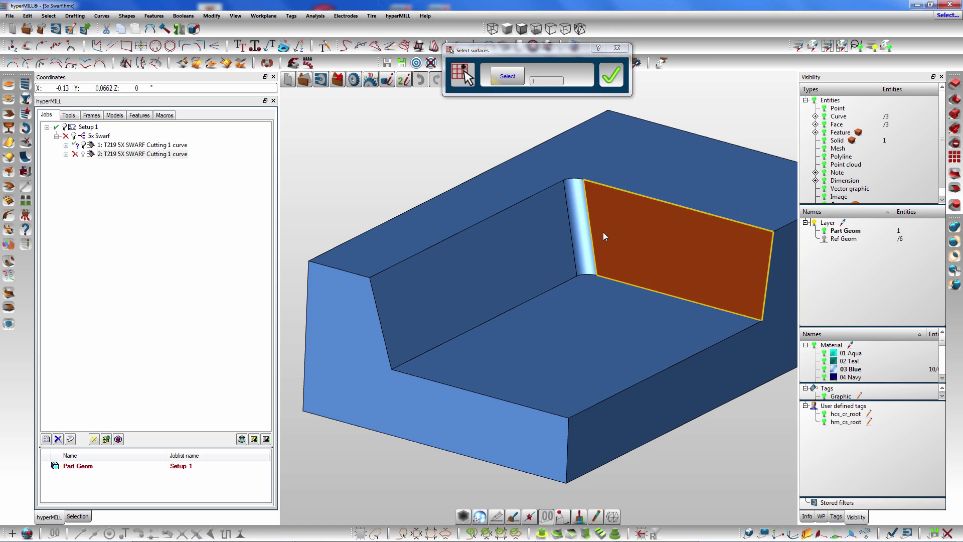
left_click(585, 238)
left_click(482, 281)
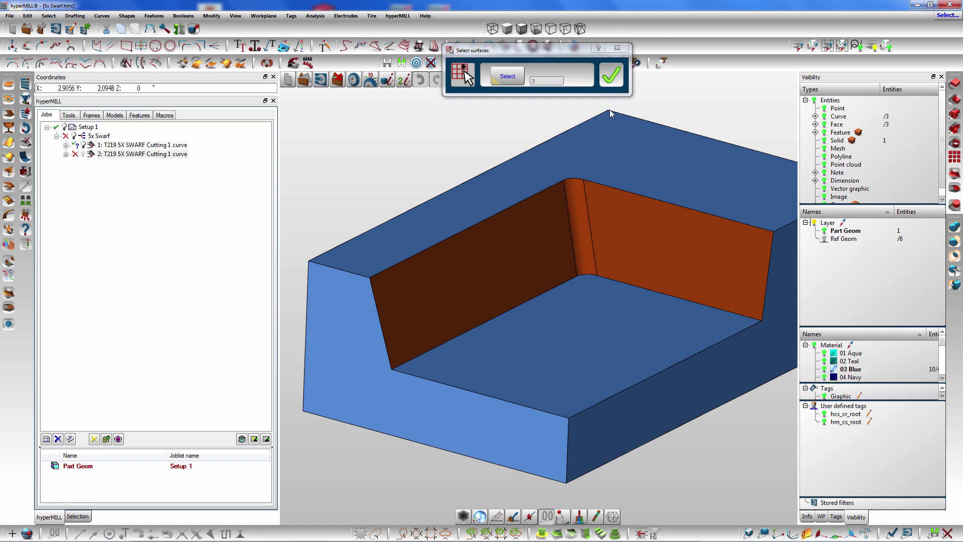
left_click(610, 80)
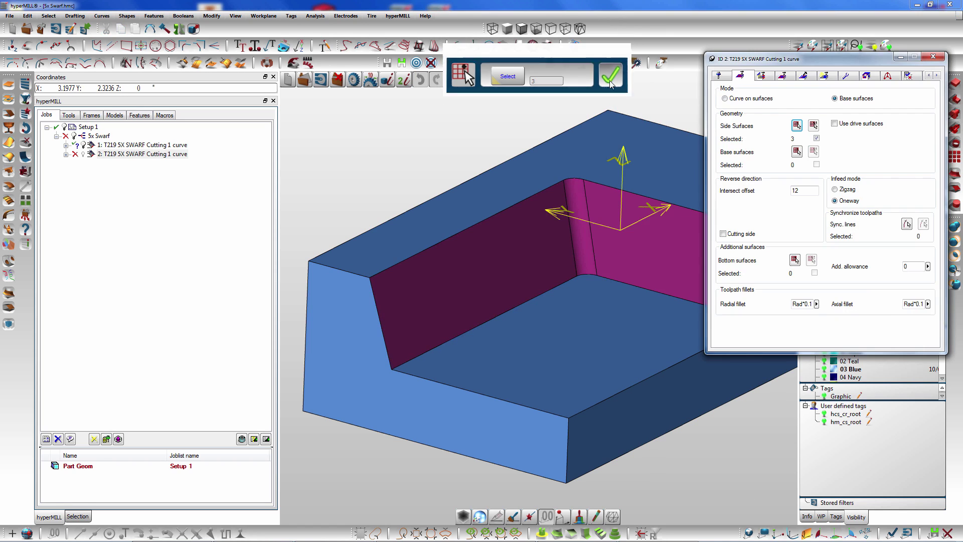
Step: Select the pocket floor as the base surface
left_click(796, 151)
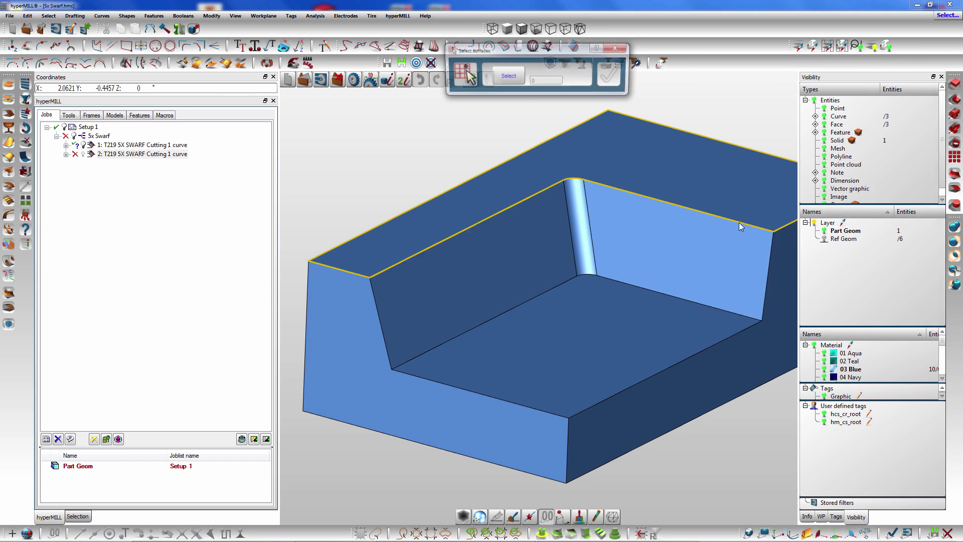
left_click(684, 345)
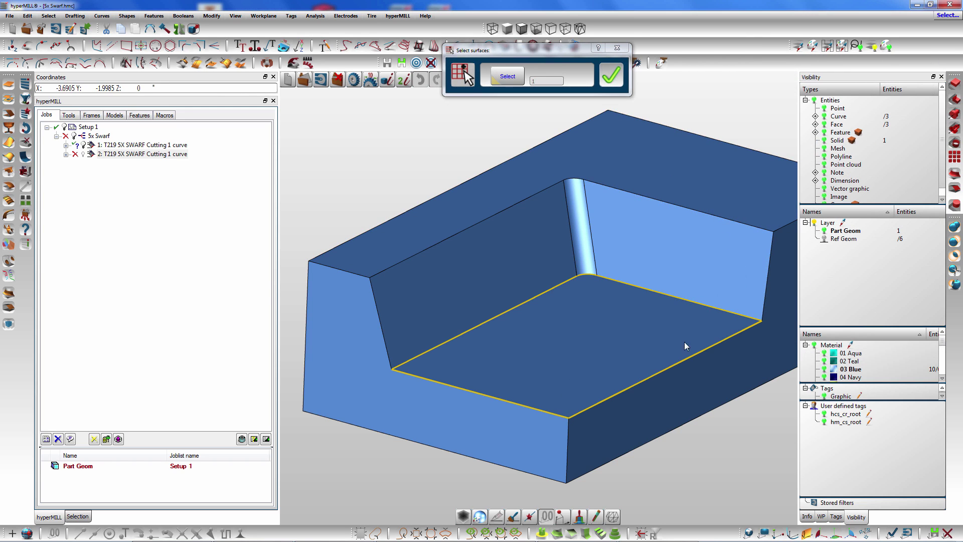
left_click(611, 76)
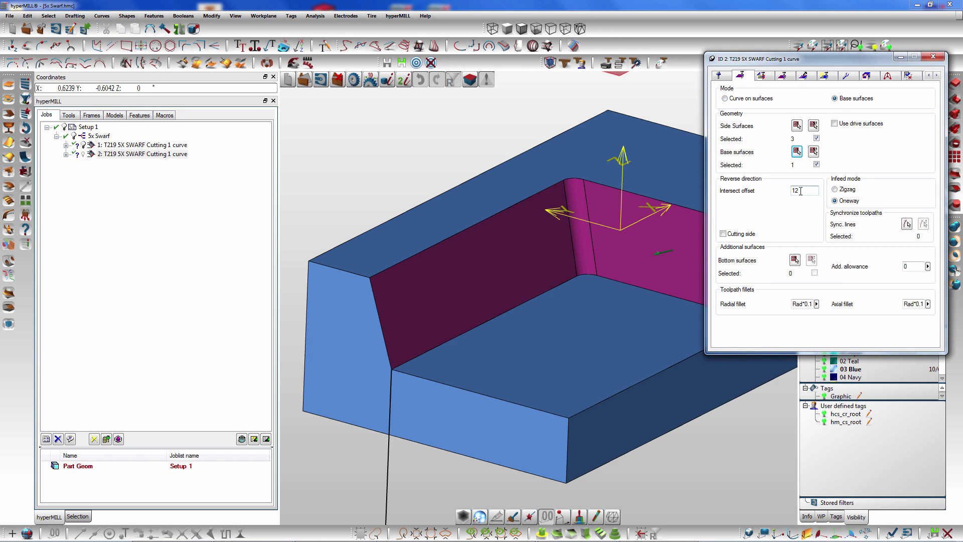
Step: Move the intersect offset handle up onto the angled wall, to about -0.39
right_click_drag(576, 308, 535, 307)
scroll(563, 293, "down", 3)
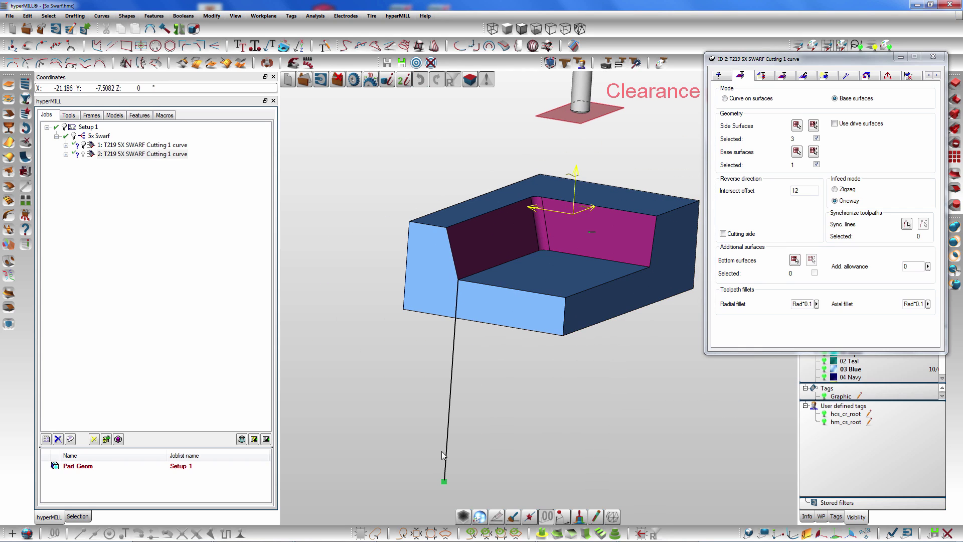
left_click_drag(443, 479, 458, 263)
scroll(527, 223, "up", 5)
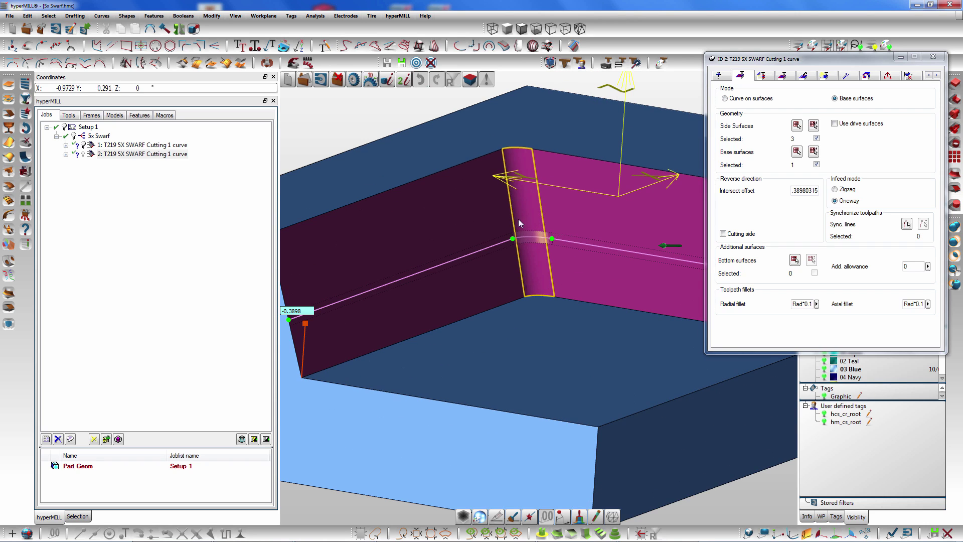
scroll(546, 250, "down", 2)
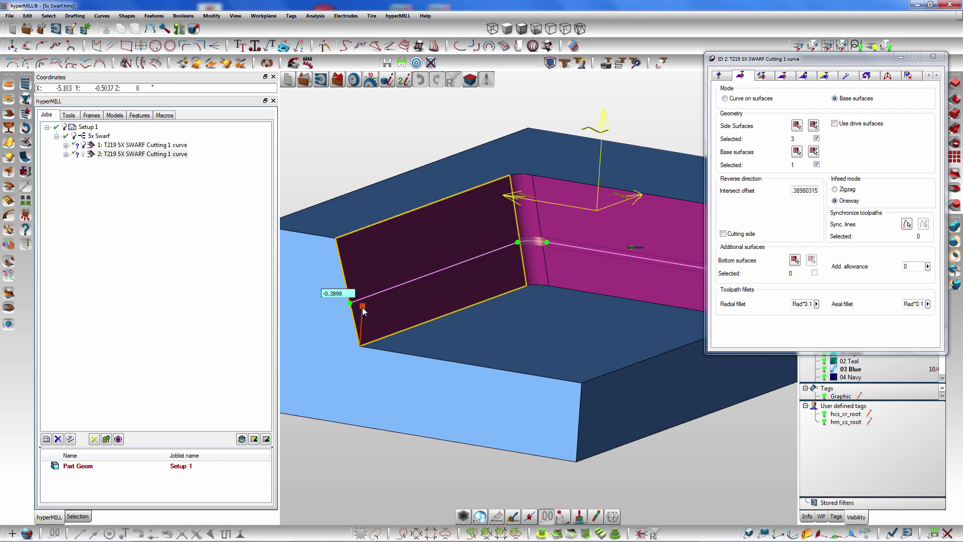
Step: Raise the intersect offset handle slightly and set its value to exactly -0.5
left_click_drag(363, 307, 363, 293)
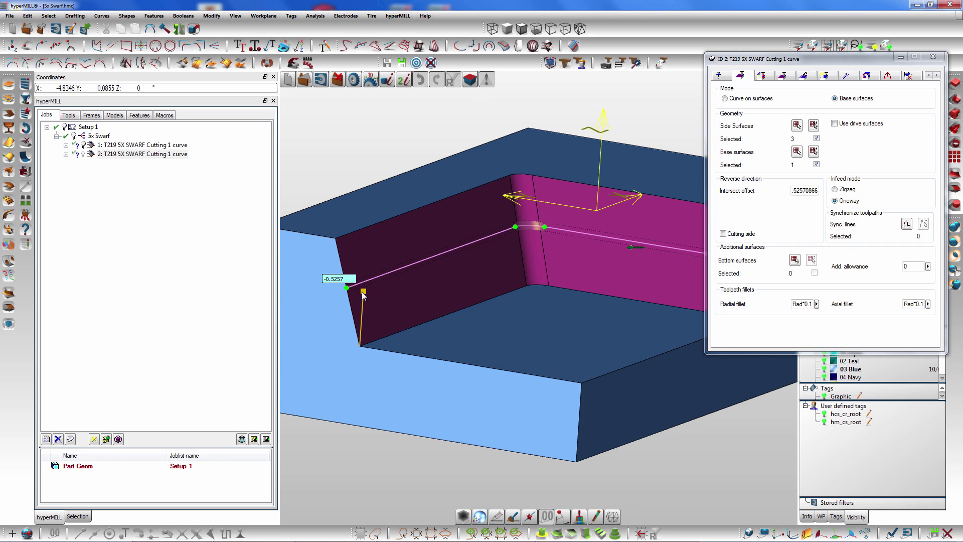
double_click(340, 279)
type("-")
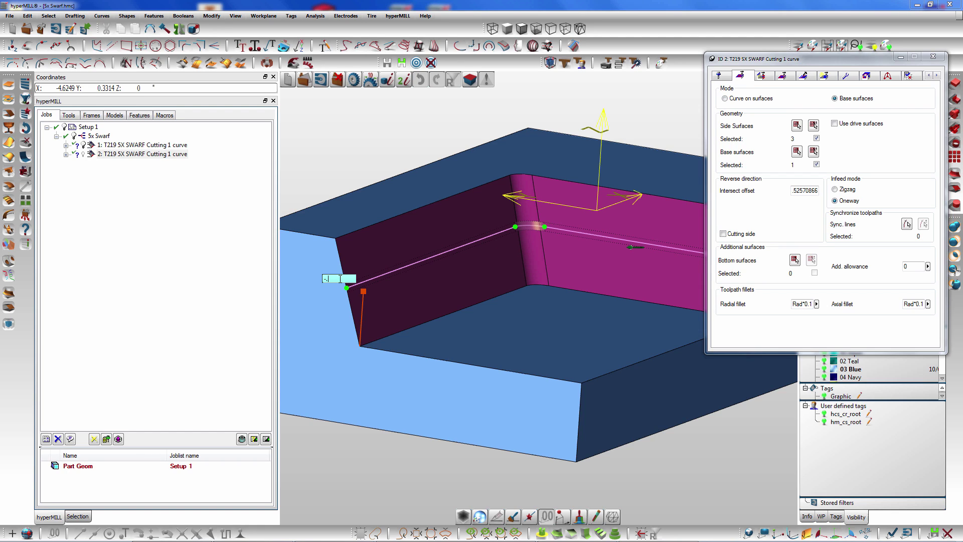
type("0.5")
key("Return")
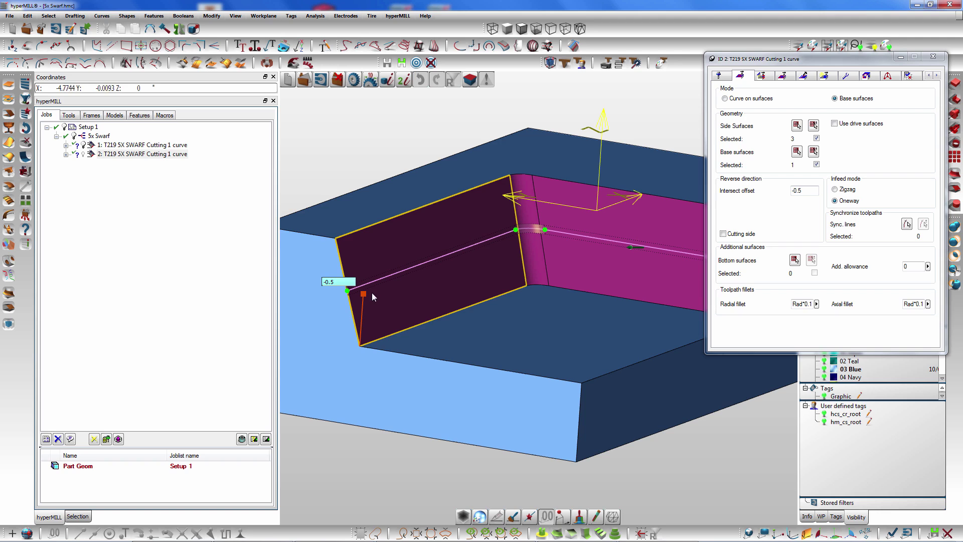
Step: Raise the intersect offset handle to about -0.63 and set the radial toolpath fillet to 0.125
mouse_move(367, 294)
left_mouse_down()
mouse_move(366, 309)
mouse_move(379, 302)
left_mouse_up()
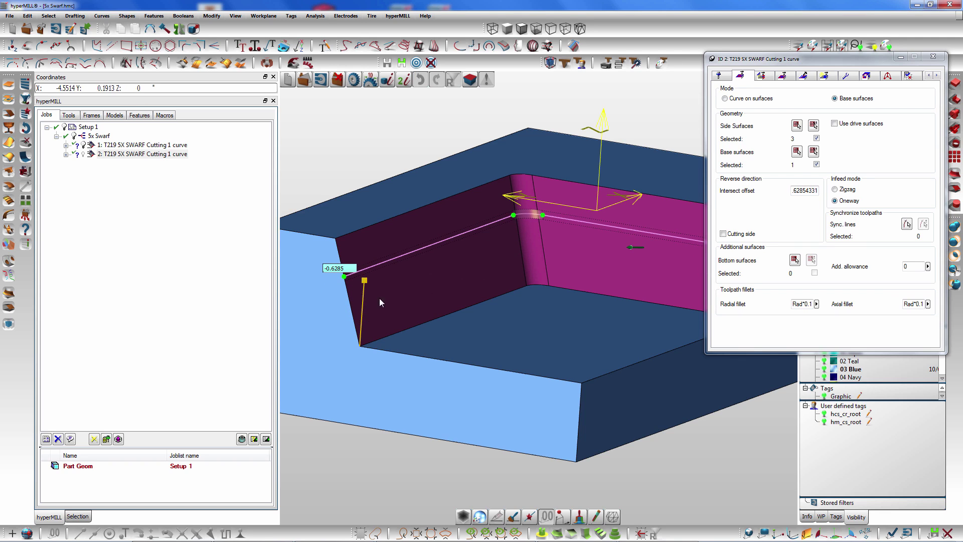
double_click(806, 304)
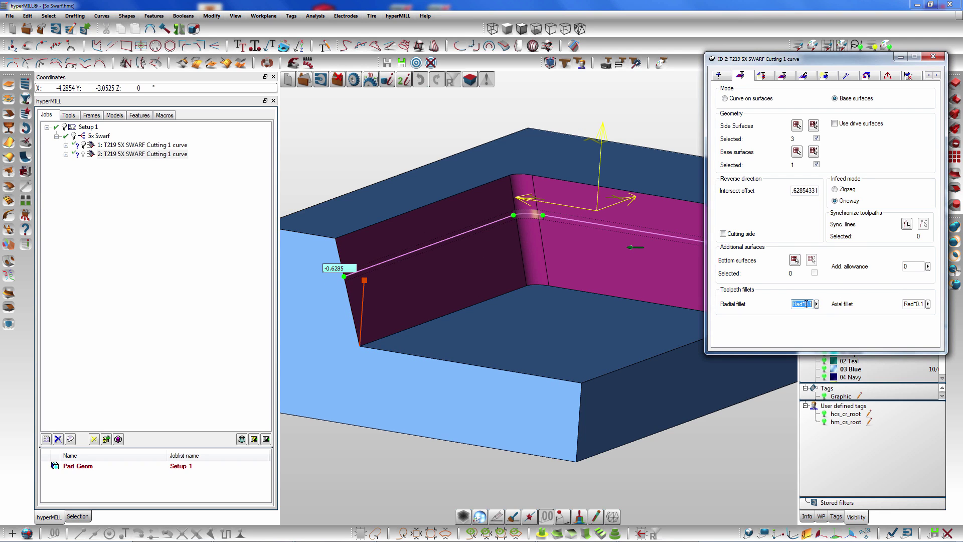
type(".125")
Step: Add the pocket floor as the bottom surface under the additional surfaces
left_click(795, 259)
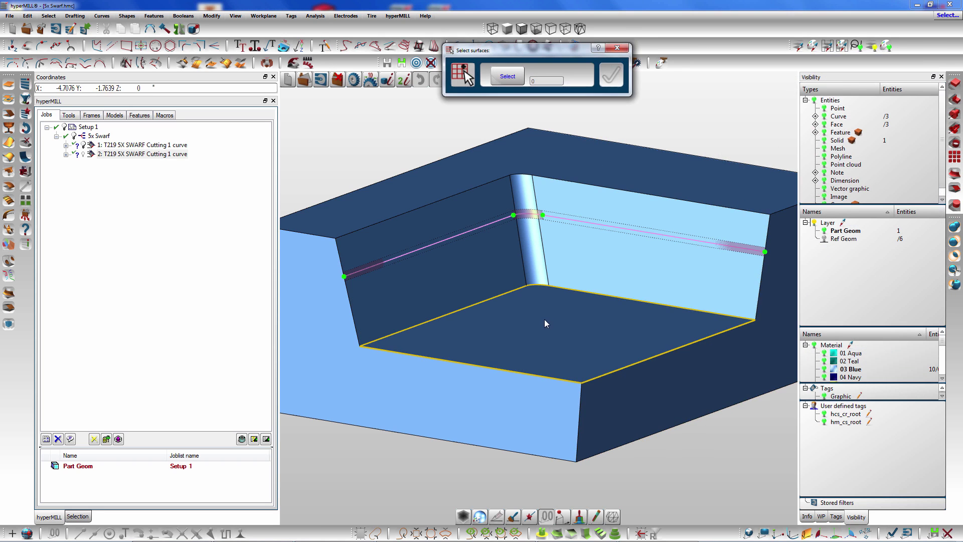
left_click(544, 319)
left_click(610, 74)
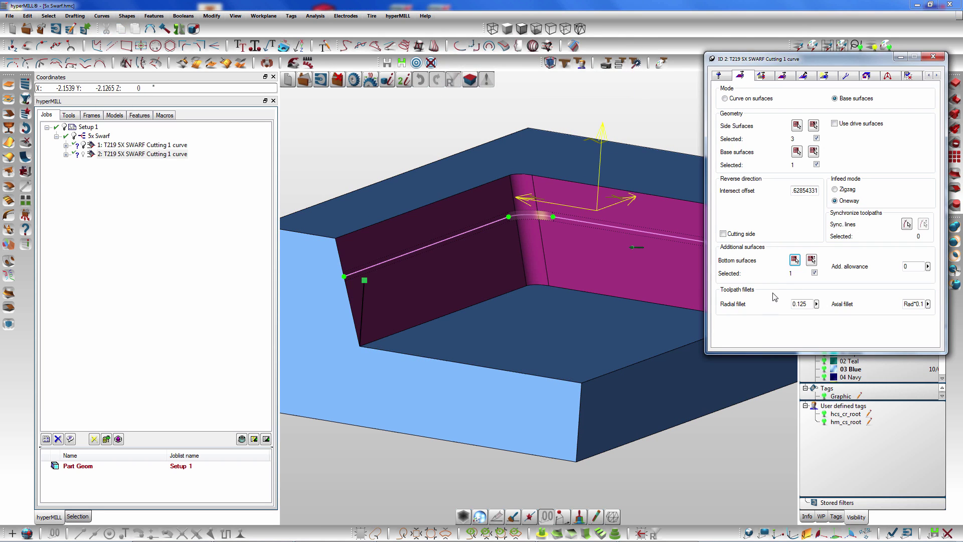
Step: Calculate the duplicated SWARF job from its open settings and view the toolpath along the angled walls
middle_click_drag(529, 207, 552, 226)
scroll(511, 251, "down", 5)
scroll(609, 208, "up", 4)
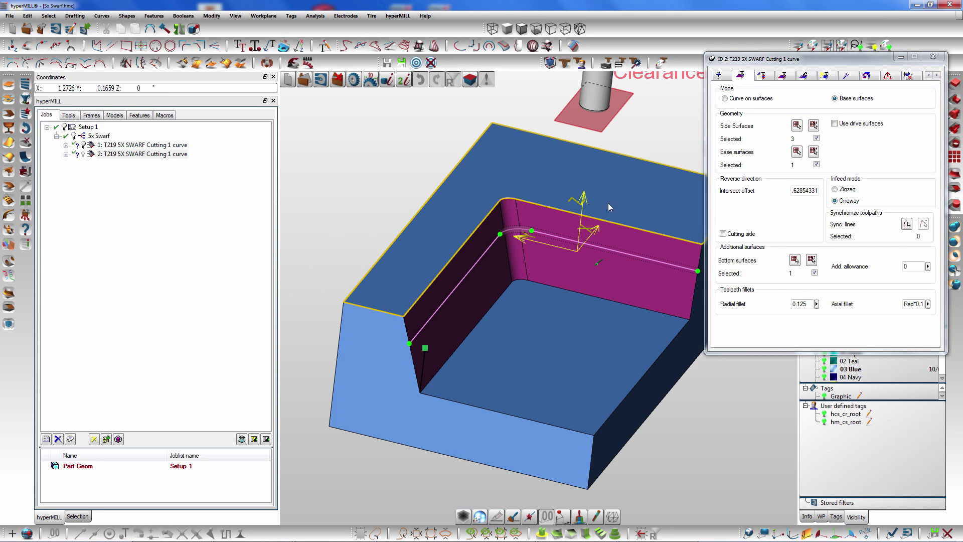
right_click(777, 57)
left_click(797, 63)
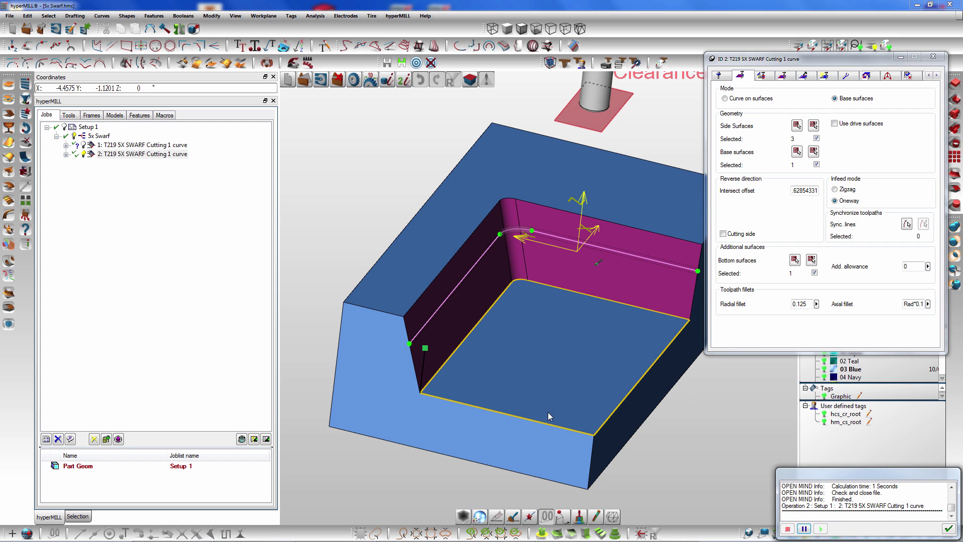
middle_click_drag(524, 345, 489, 327)
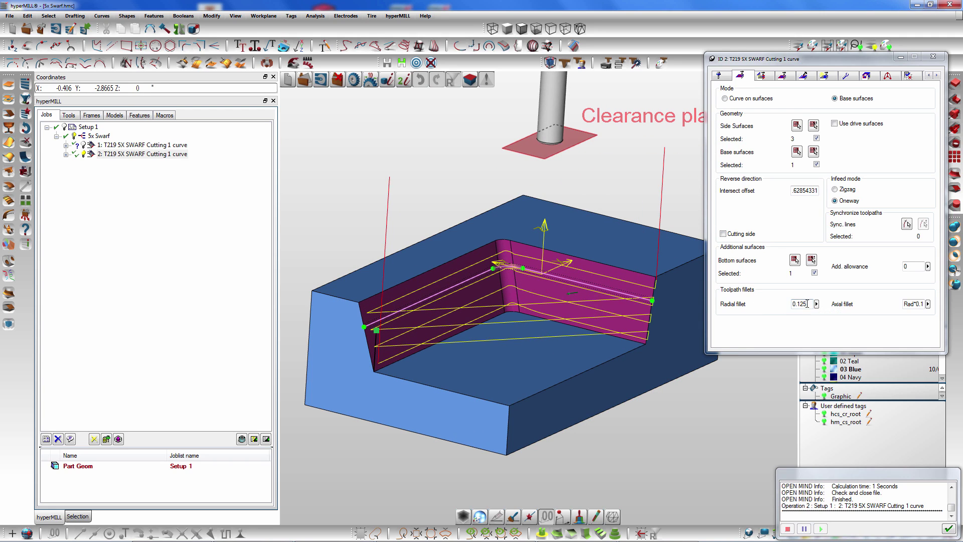
Step: Set the radial toolpath fillet to 0.25 and recalculate the job to compare the passes around the inside corner
left_click_drag(807, 303, 778, 308)
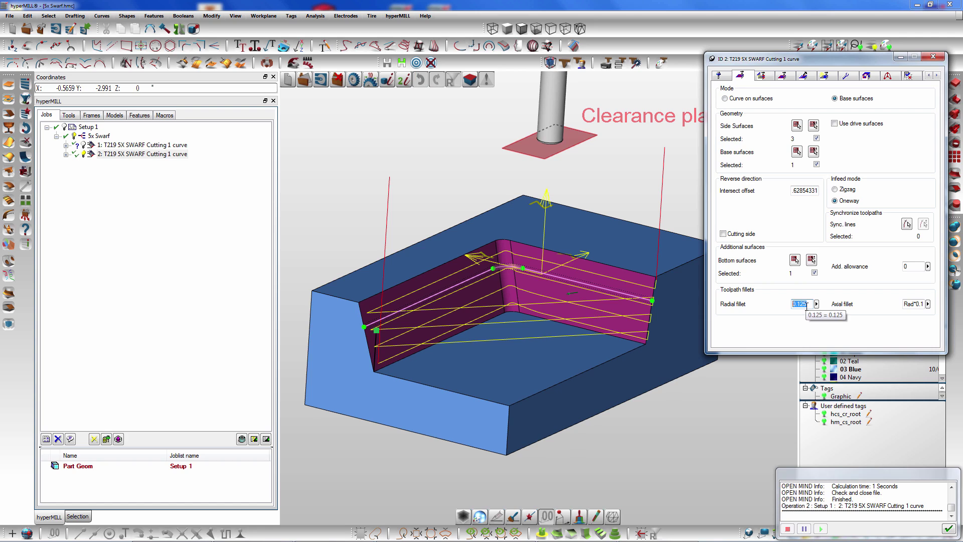
type(".2")
right_click(783, 58)
left_click(792, 63)
left_click(528, 329)
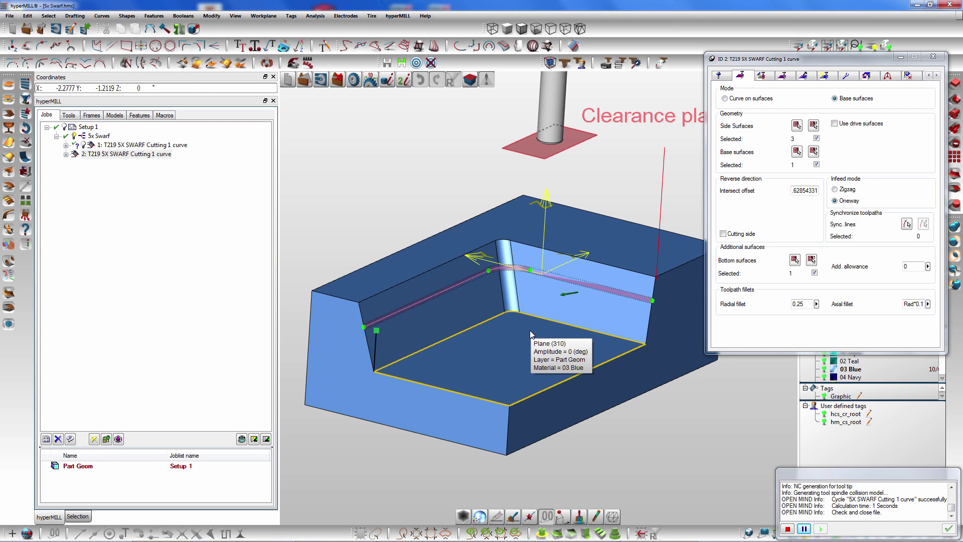
middle_click_drag(537, 281, 576, 264)
scroll(556, 273, "up", 5)
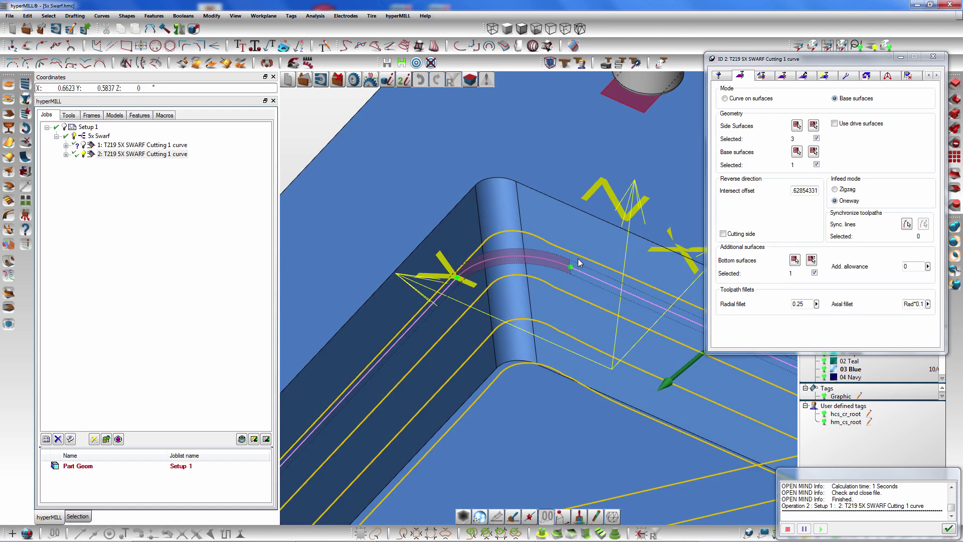
scroll(576, 264, "down", 5)
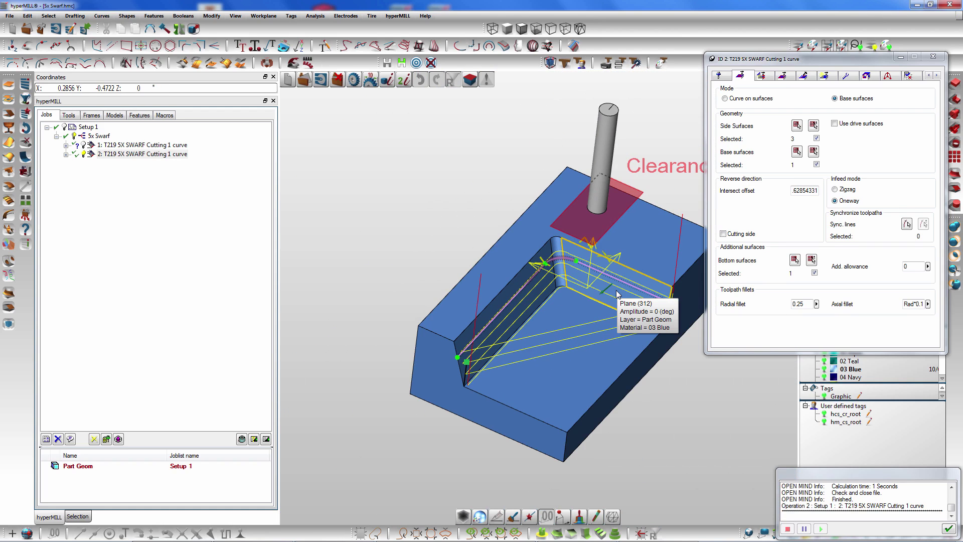